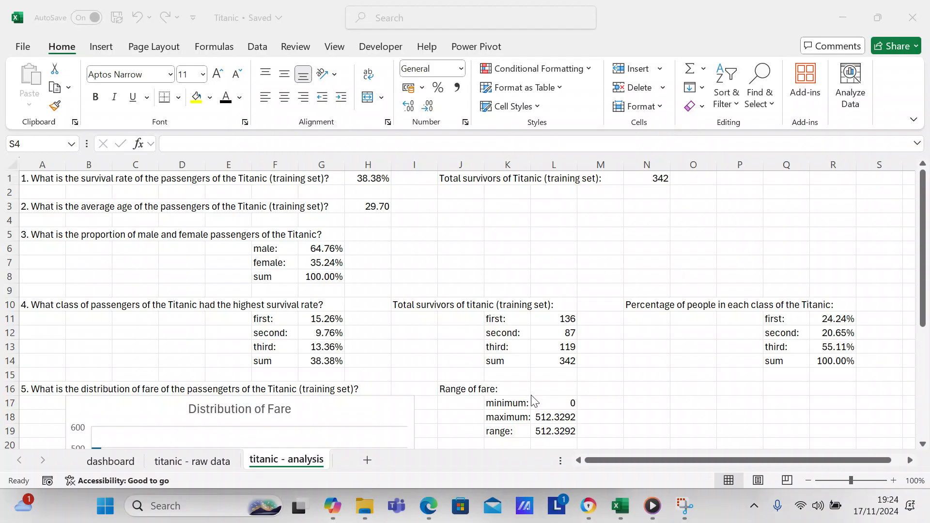
- Open the titanic - raw data sheet and examine its column headers and first passenger records
{"action": "left_click", "coordinate": [196, 462]}
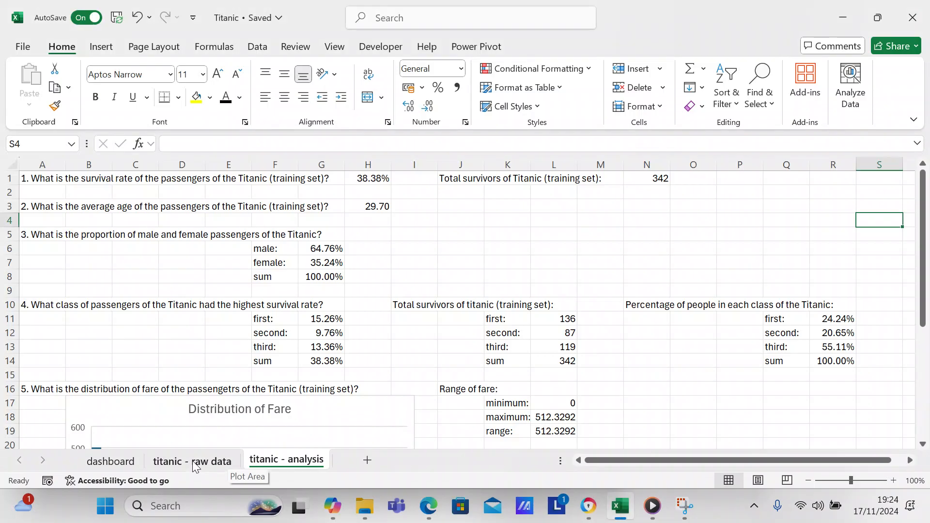
{"action": "left_click", "coordinate": [193, 460]}
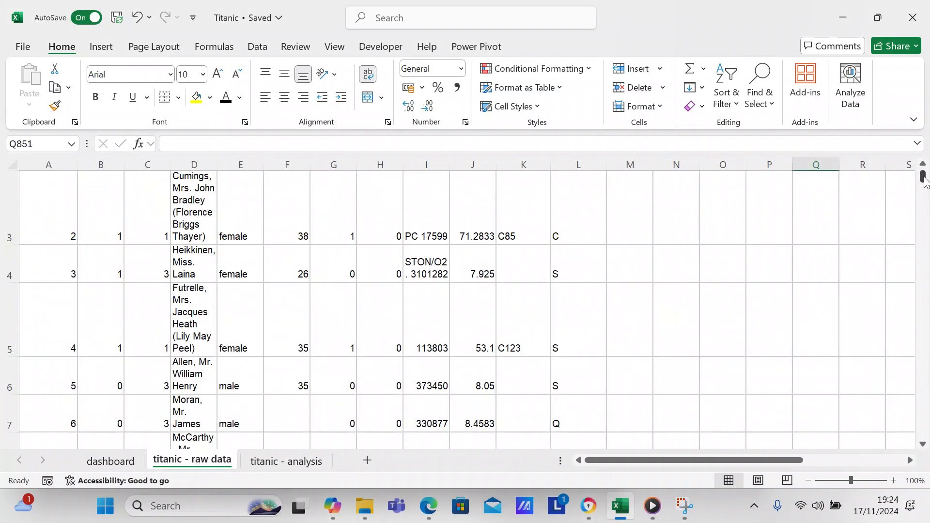
{"action": "left_click_drag", "start_coordinate": [923, 178], "coordinate": [925, 166]}
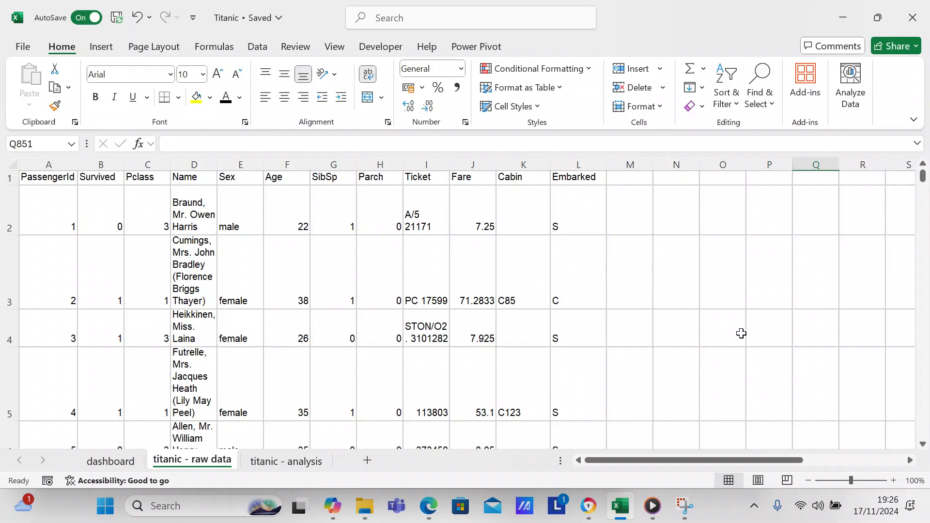
- Examine the titanic - analysis sheet's formulas for survival rate, total survivors, average age and male/female proportions
{"action": "left_click", "coordinate": [302, 463]}
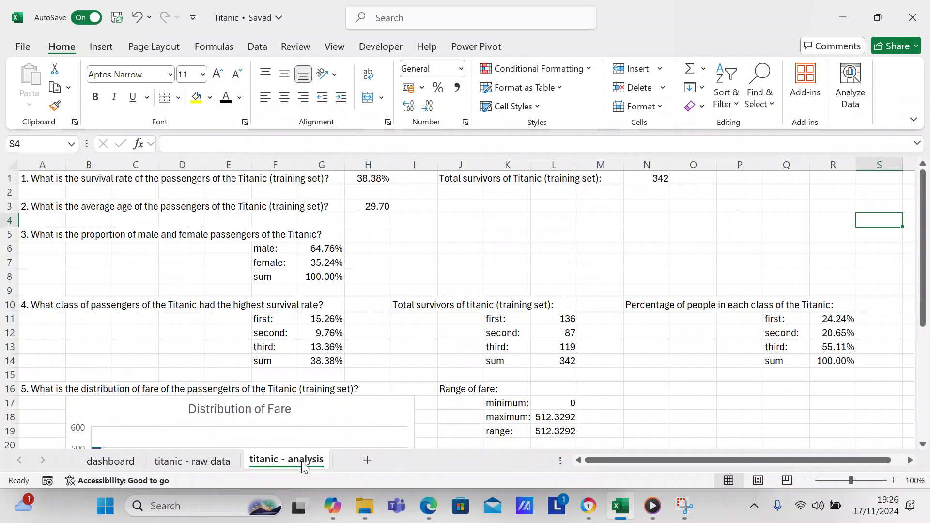
{"action": "left_click", "coordinate": [384, 179]}
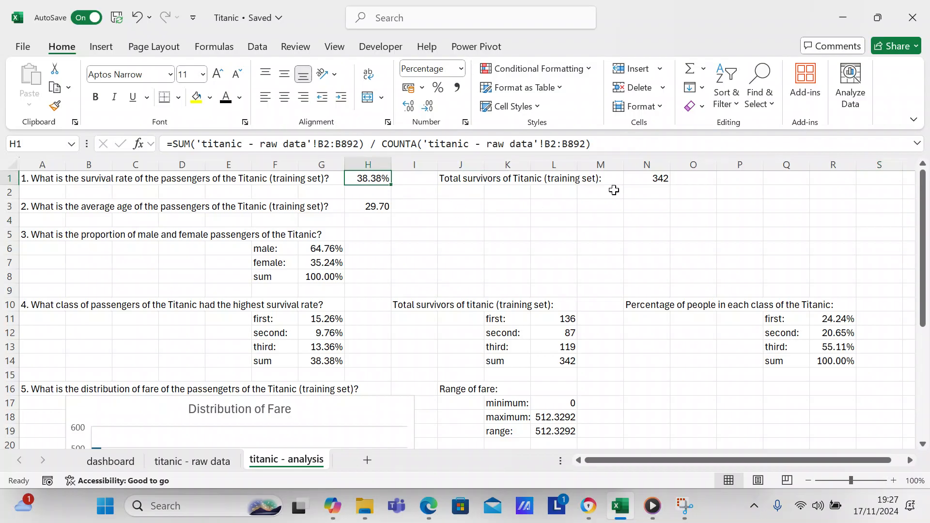
{"action": "left_click", "coordinate": [656, 179]}
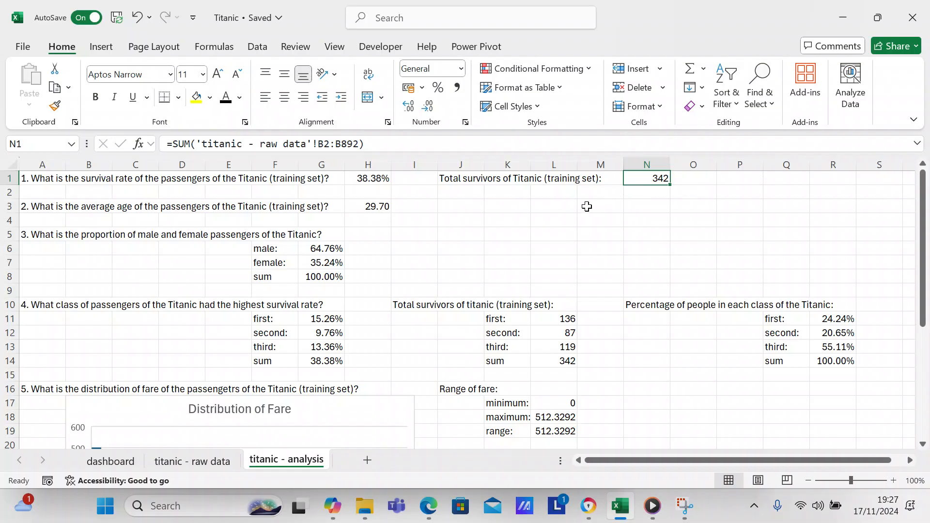
{"action": "left_click", "coordinate": [385, 208]}
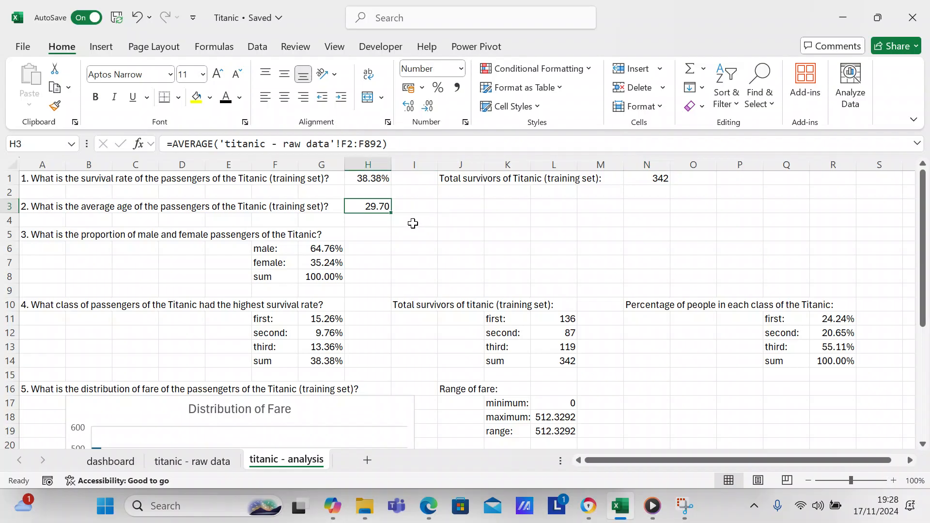
{"action": "left_click", "coordinate": [334, 249]}
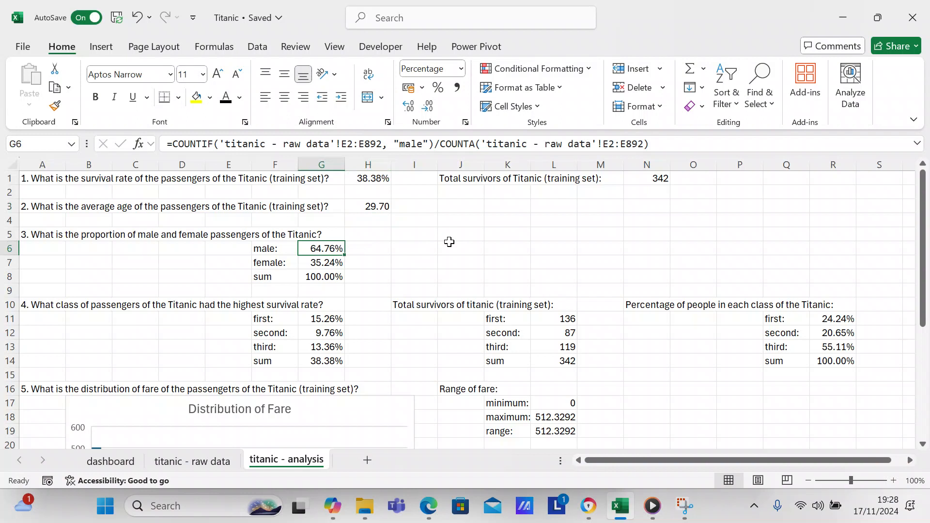
{"action": "left_click", "coordinate": [331, 261]}
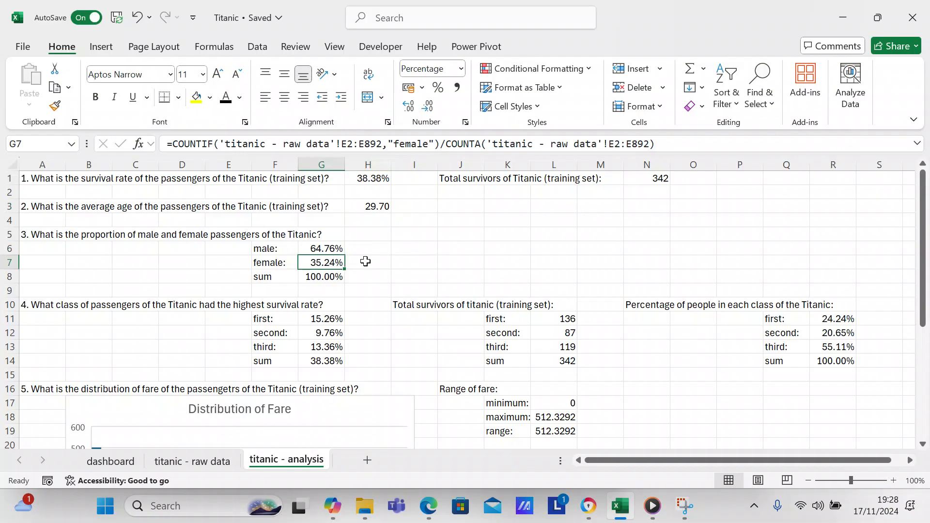
{"action": "left_click", "coordinate": [336, 276]}
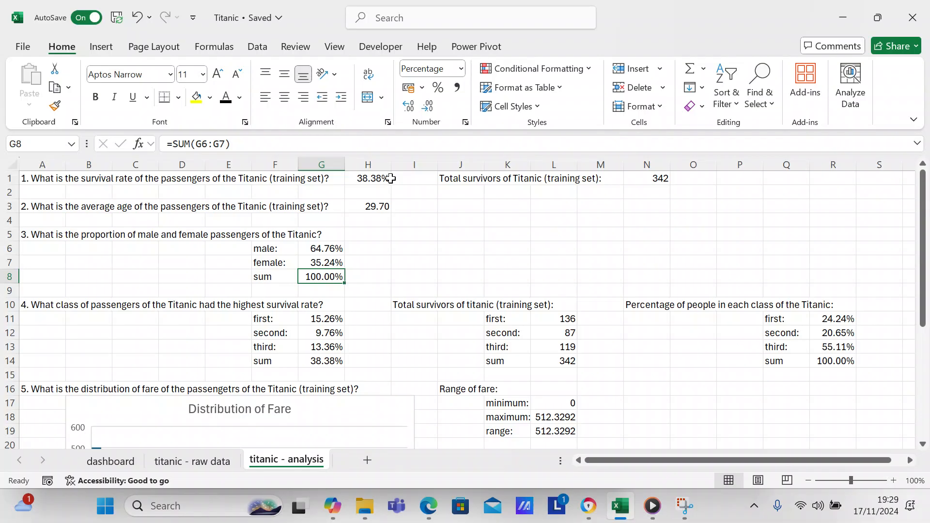
- Change the class criterion in the first-class survival rate formula in G11 to the unquoted number 1
{"action": "left_click", "coordinate": [337, 320]}
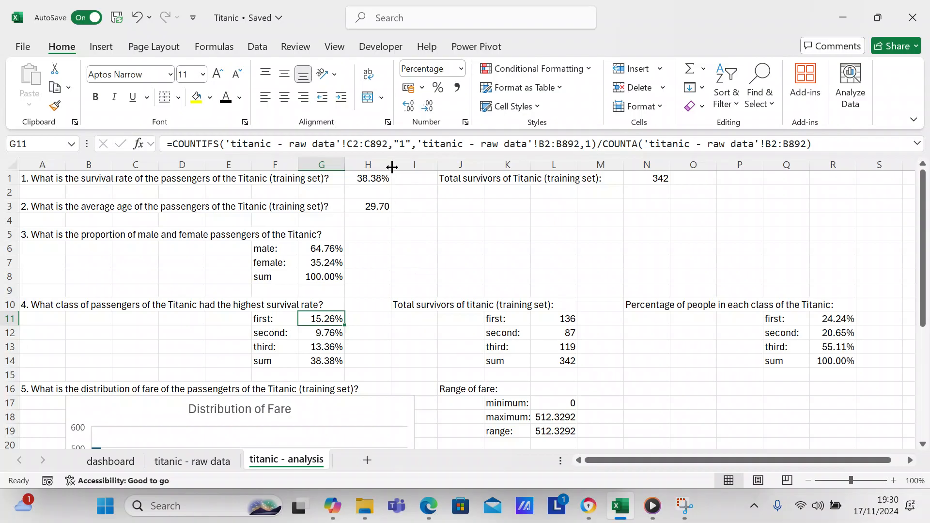
{"action": "left_click", "coordinate": [408, 143]}
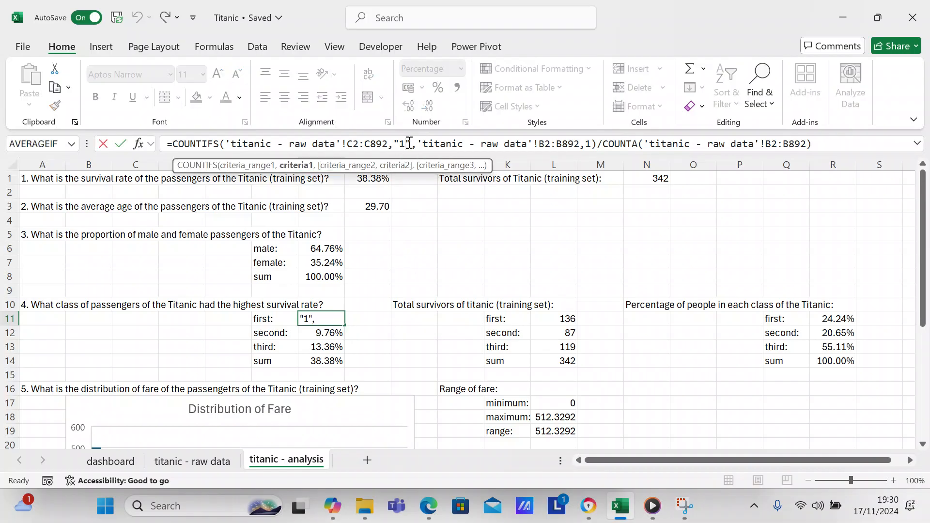
{"action": "key", "text": "BackSpace"}
{"action": "key", "text": "BackSpace"}
{"action": "key", "text": "BackSpace"}
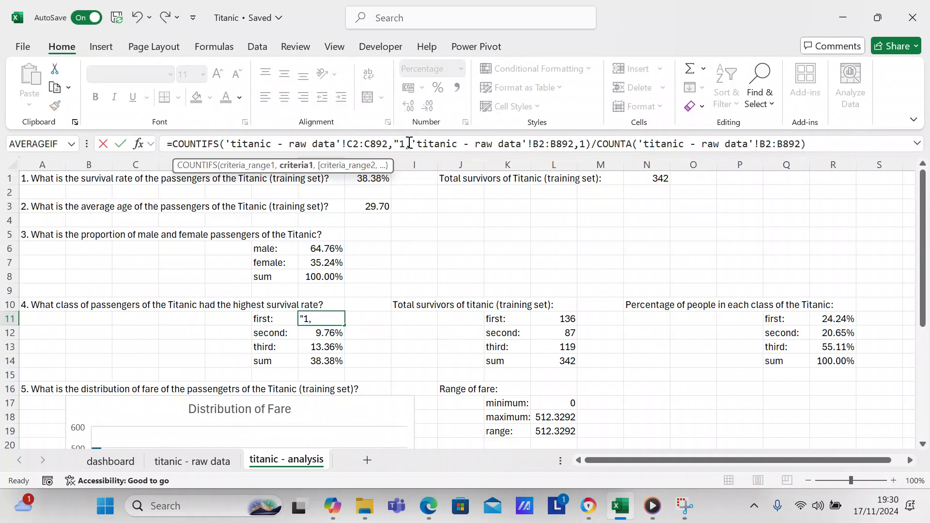
{"action": "type", "text": "1"}
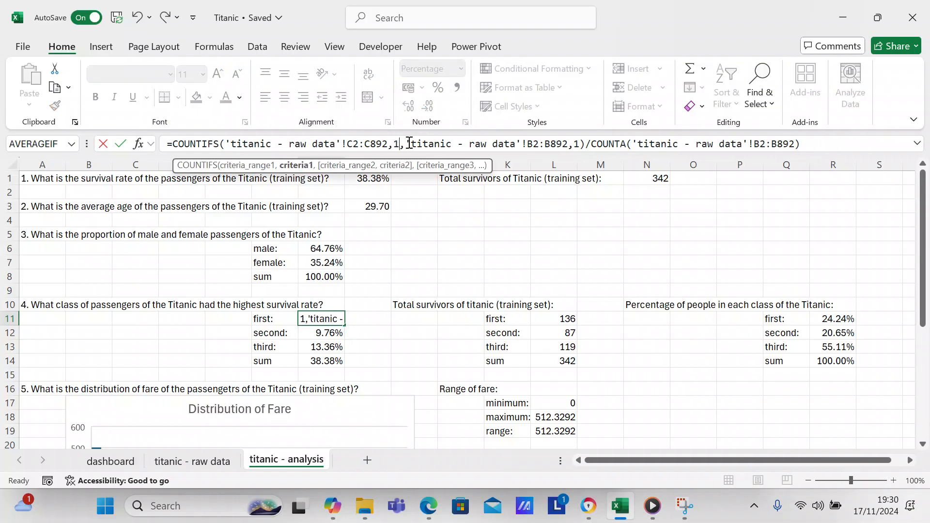
{"action": "left_click", "coordinate": [811, 143]}
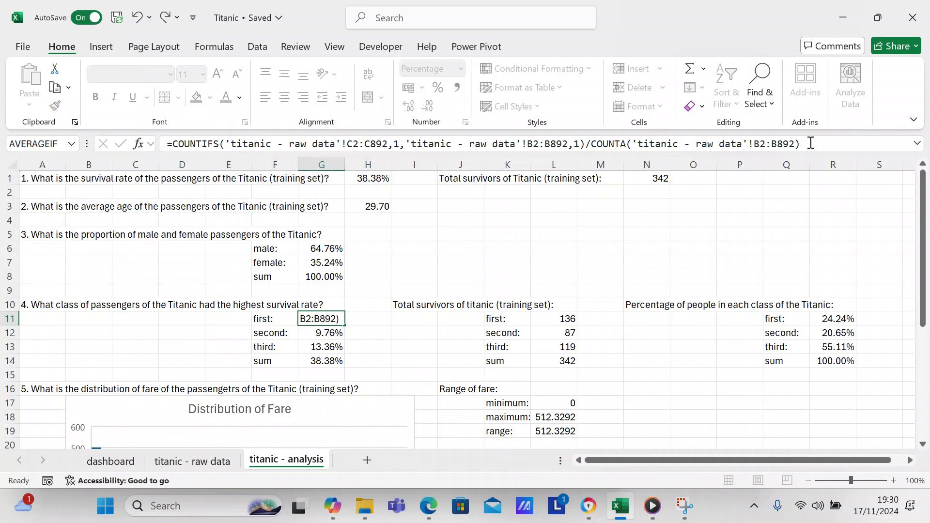
{"action": "key", "text": "Return"}
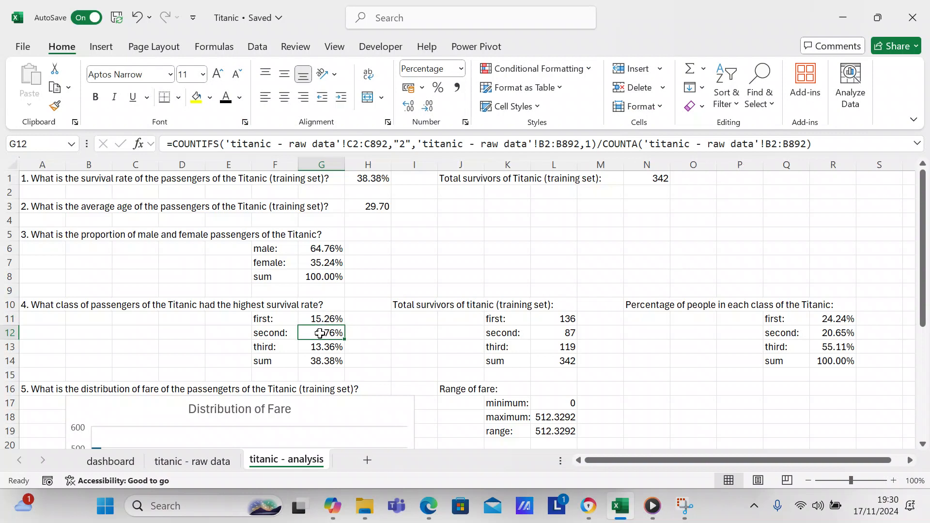
- Change the class criterion in the second-class survival rate formula in G12 to the unquoted number 2
{"action": "left_click", "coordinate": [408, 144]}
{"action": "key", "text": "BackSpace"}
{"action": "key", "text": "BackSpace"}
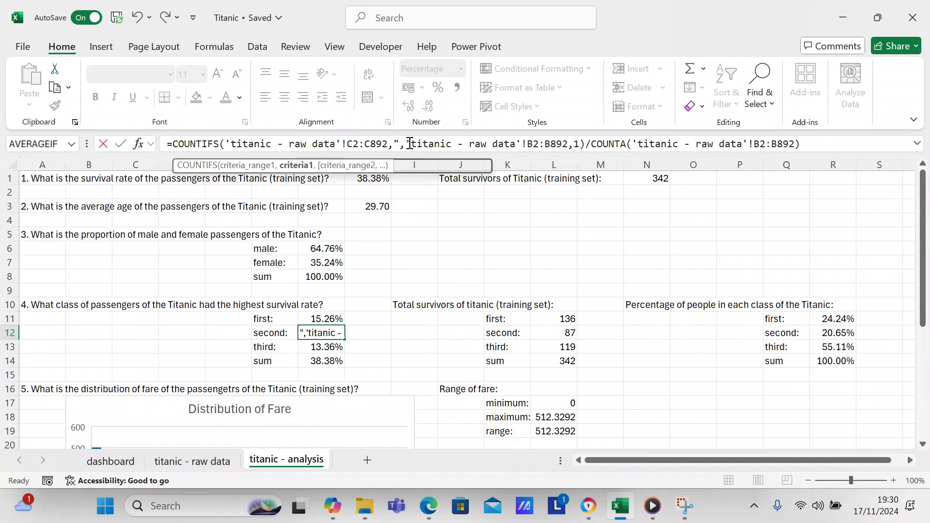
{"action": "key", "text": "BackSpace"}
{"action": "type", "text": "2"}
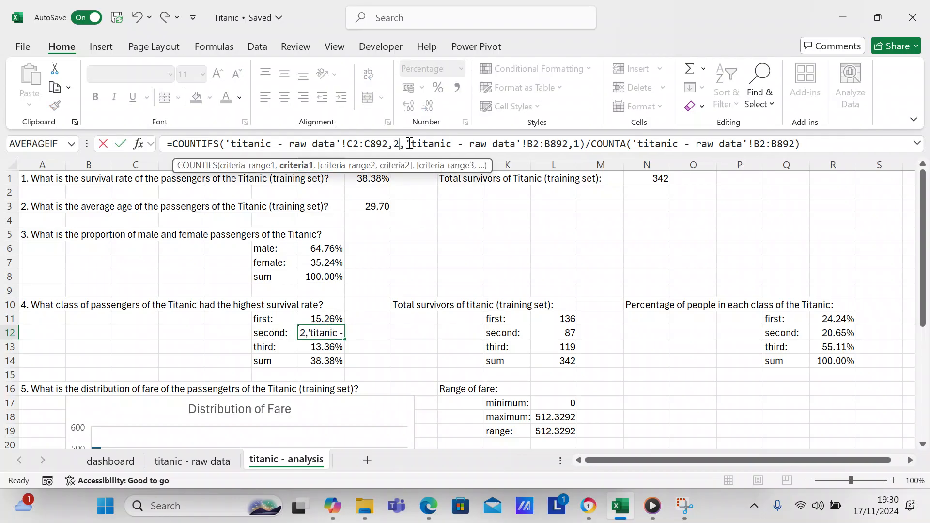
{"action": "left_click", "coordinate": [825, 144]}
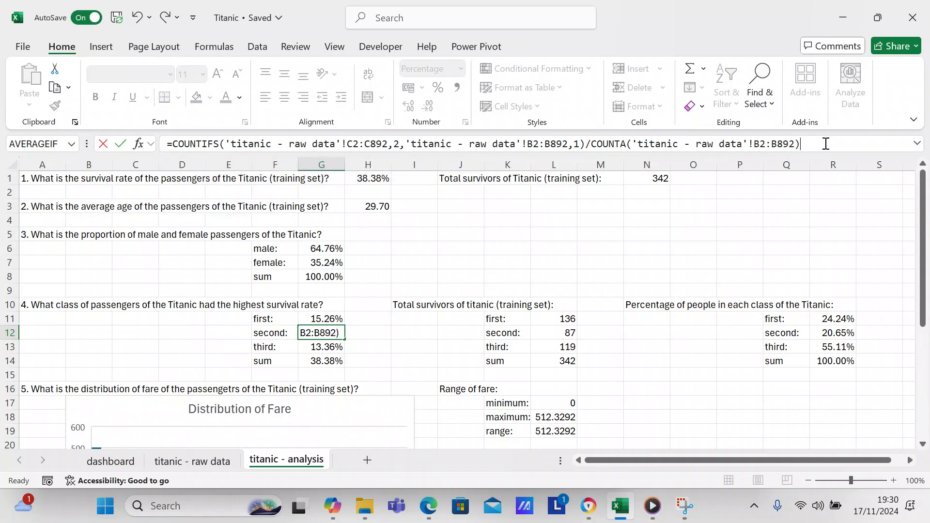
{"action": "key", "text": "Return"}
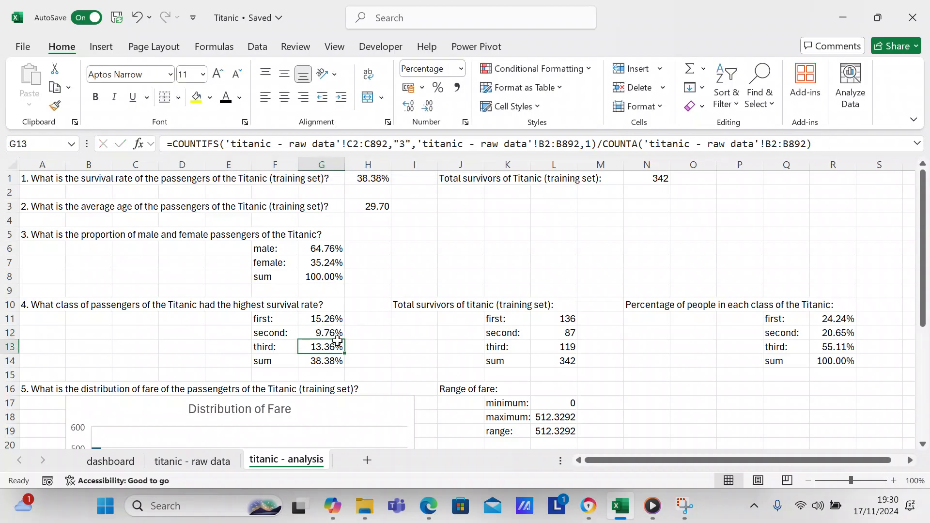
- Change the class criterion in the third-class survival rate formula in G13 to the unquoted number 3
{"action": "left_click", "coordinate": [409, 144]}
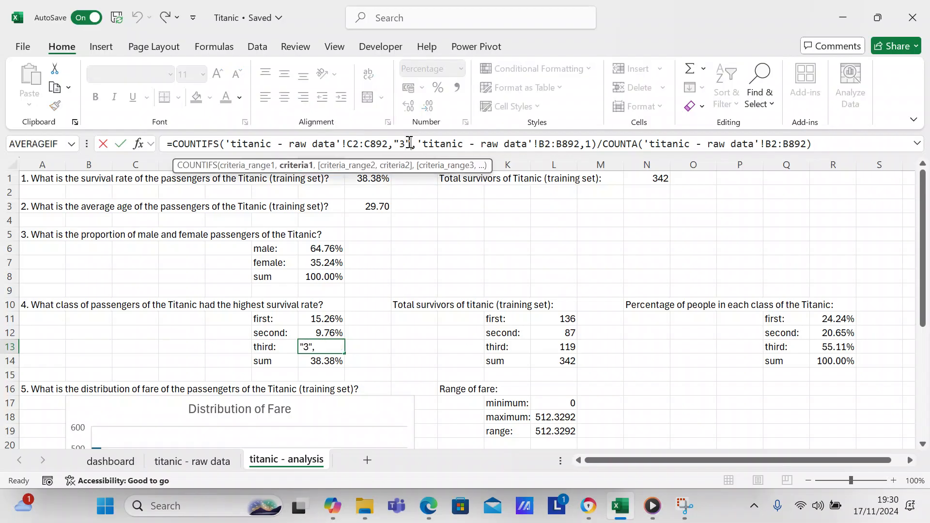
{"action": "key", "text": "BackSpace"}
{"action": "key", "text": "BackSpace"}
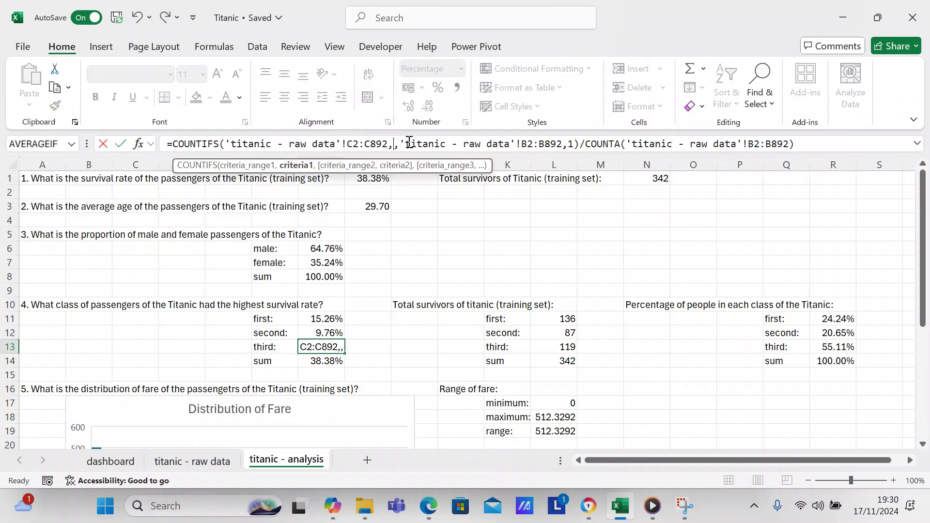
{"action": "type", "text": "3"}
{"action": "key", "text": "Return"}
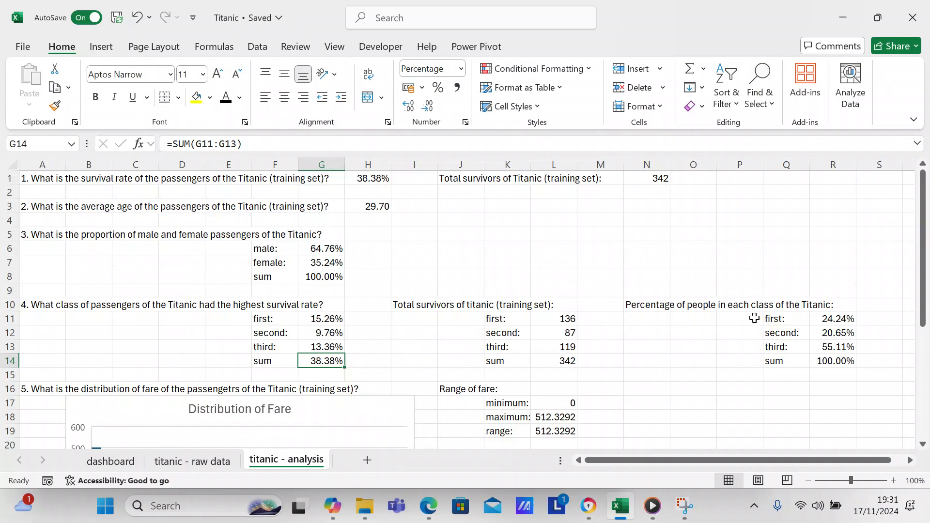
- Compare the class share formulas in R11:R13 with the survival rates in G12:G13, and inspect the first-class survivor count formula in L11
{"action": "left_click", "coordinate": [843, 317]}
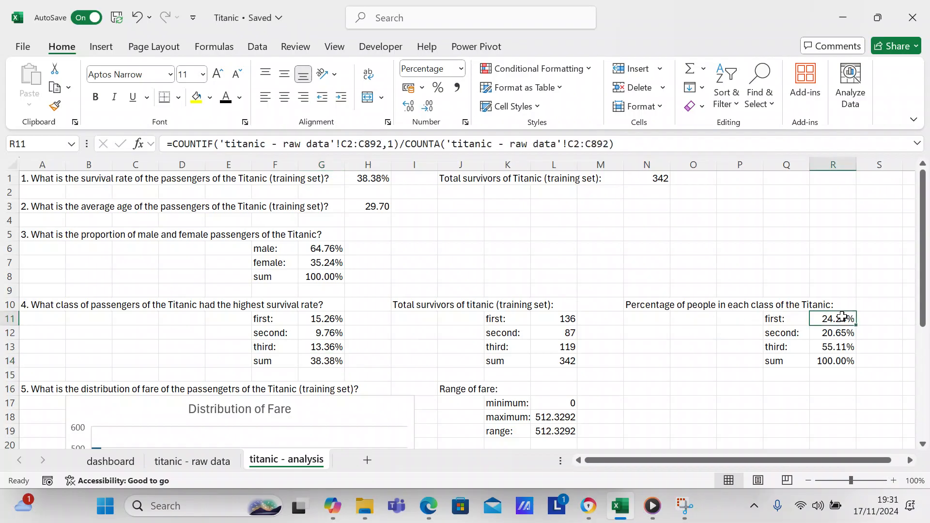
{"action": "left_click", "coordinate": [727, 330]}
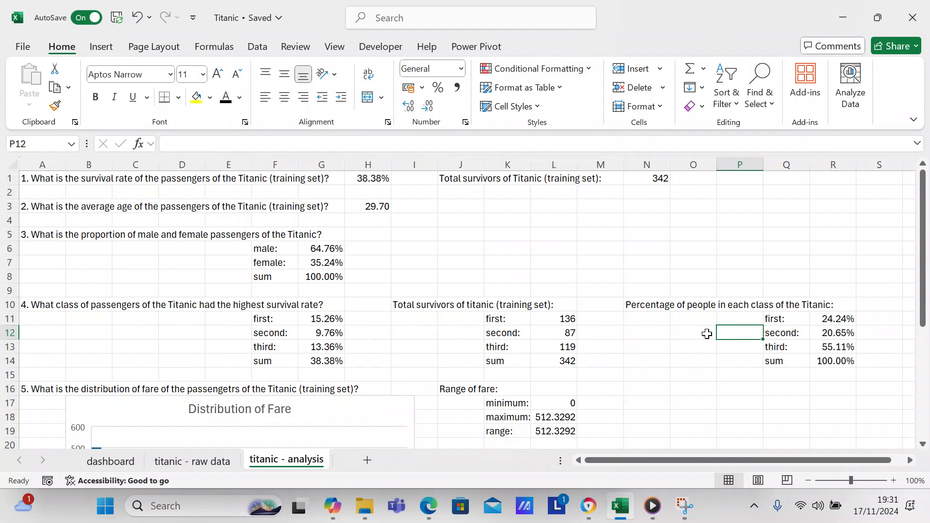
{"action": "left_click", "coordinate": [832, 331]}
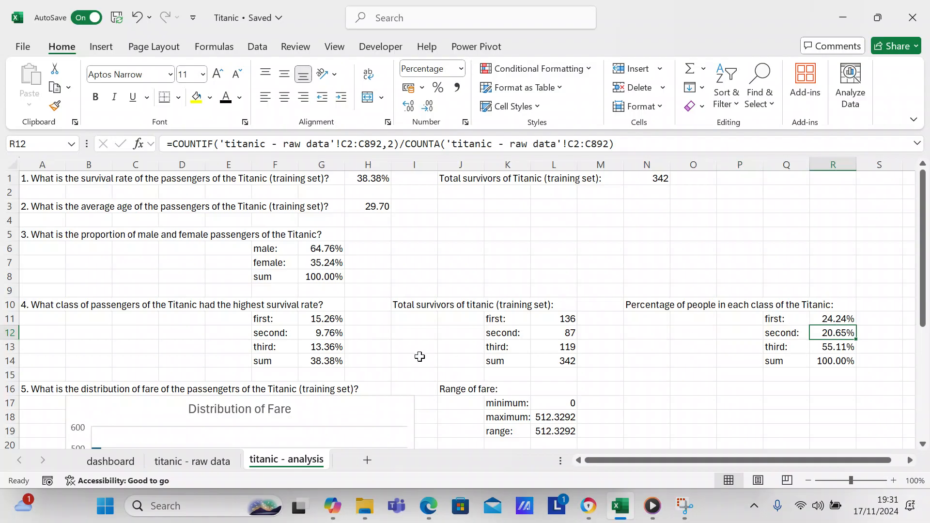
{"action": "left_click", "coordinate": [343, 335]}
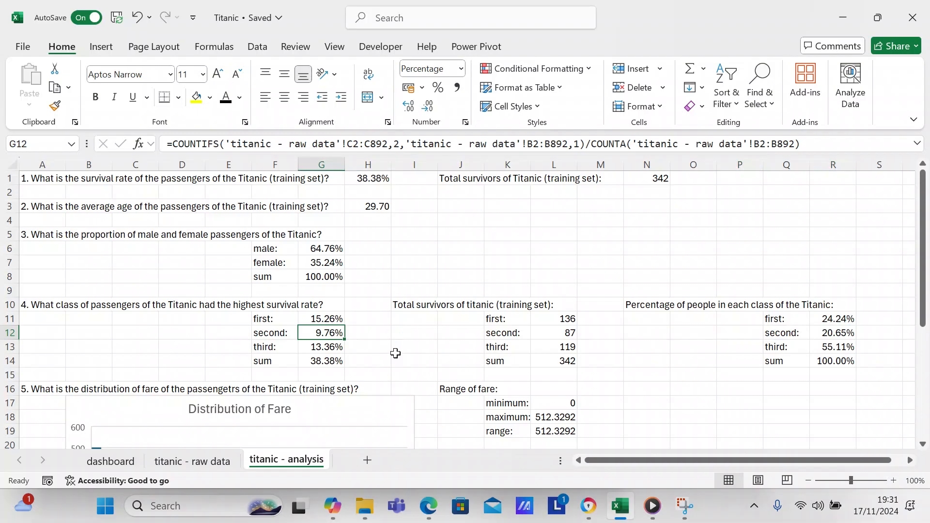
{"action": "left_click", "coordinate": [825, 343]}
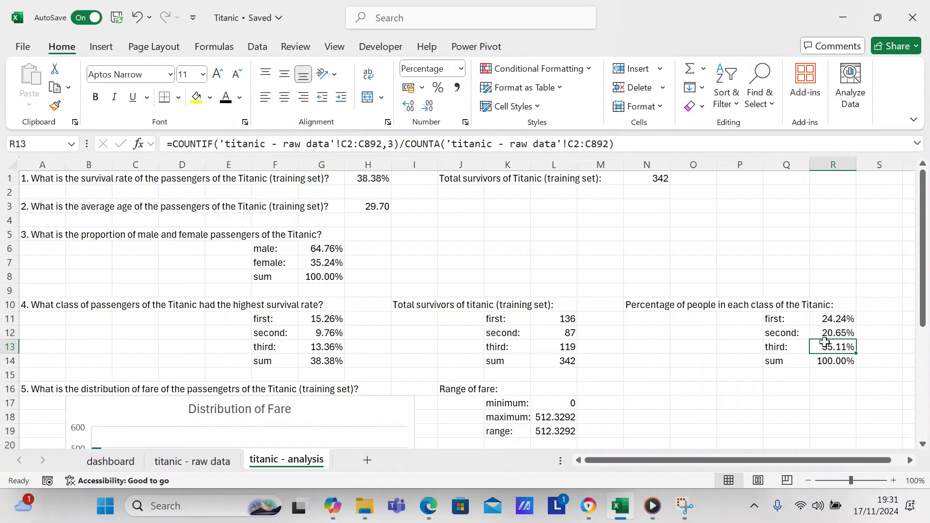
{"action": "left_click", "coordinate": [341, 349]}
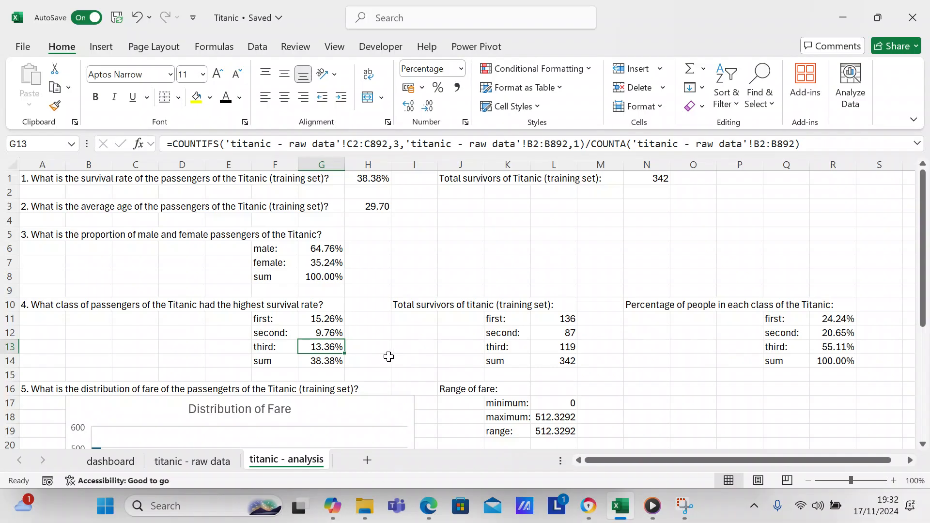
{"action": "left_click", "coordinate": [407, 347]}
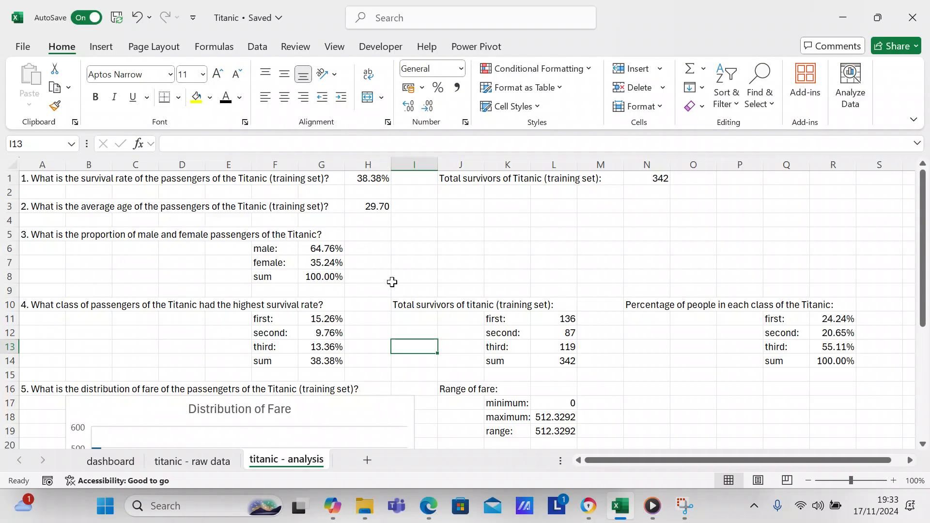
{"action": "left_click", "coordinate": [550, 323]}
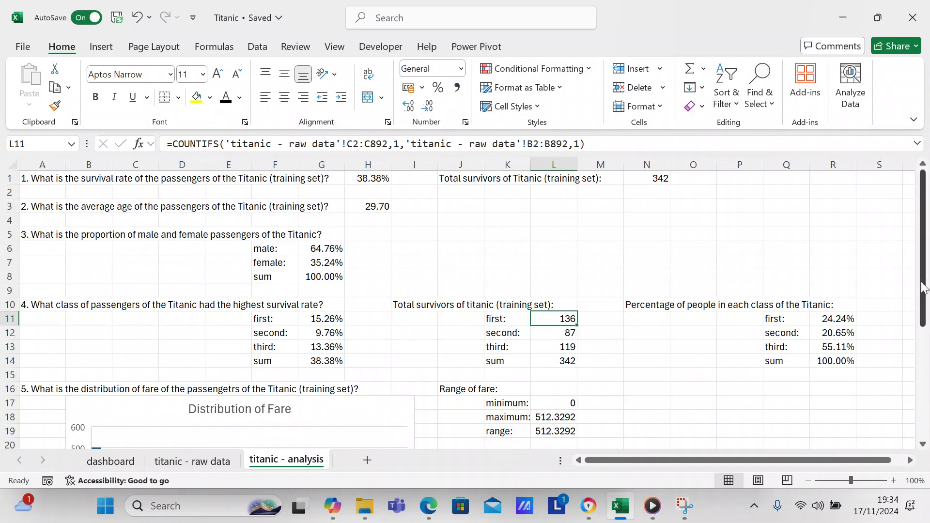
- View the Distribution of Fare histogram and the fare range figures under question 5, and return to the first questions
{"action": "left_click_drag", "start_coordinate": [923, 287], "coordinate": [925, 334]}
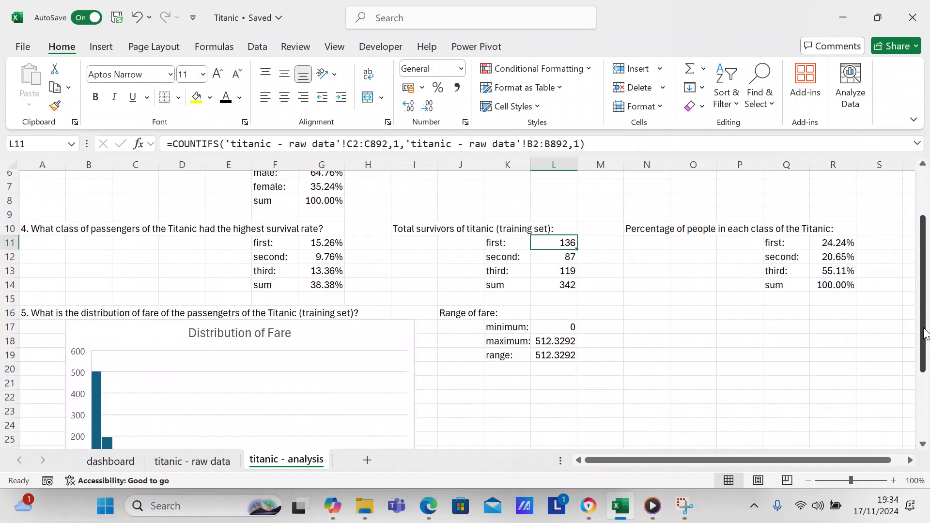
{"action": "left_click_drag", "start_coordinate": [925, 334], "coordinate": [919, 381]}
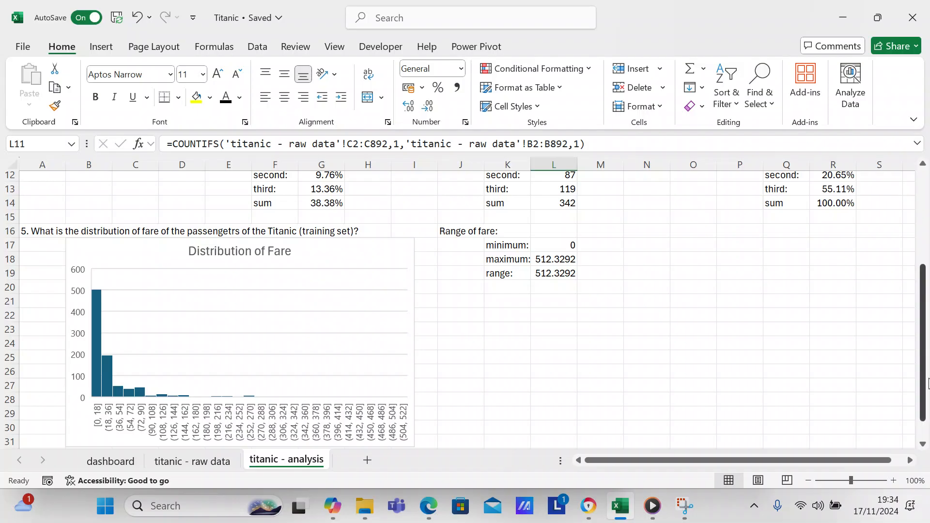
{"action": "left_click_drag", "start_coordinate": [925, 386], "coordinate": [927, 293]}
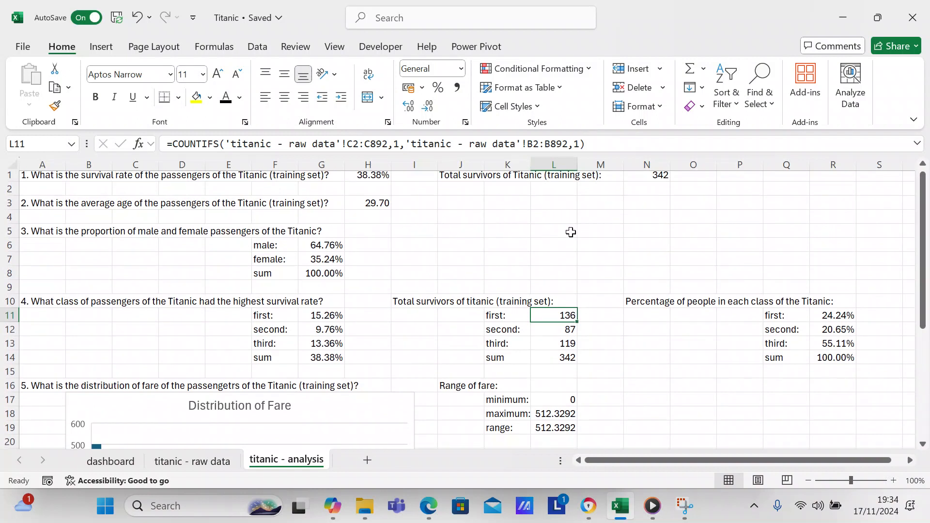
{"action": "left_click", "coordinate": [639, 229]}
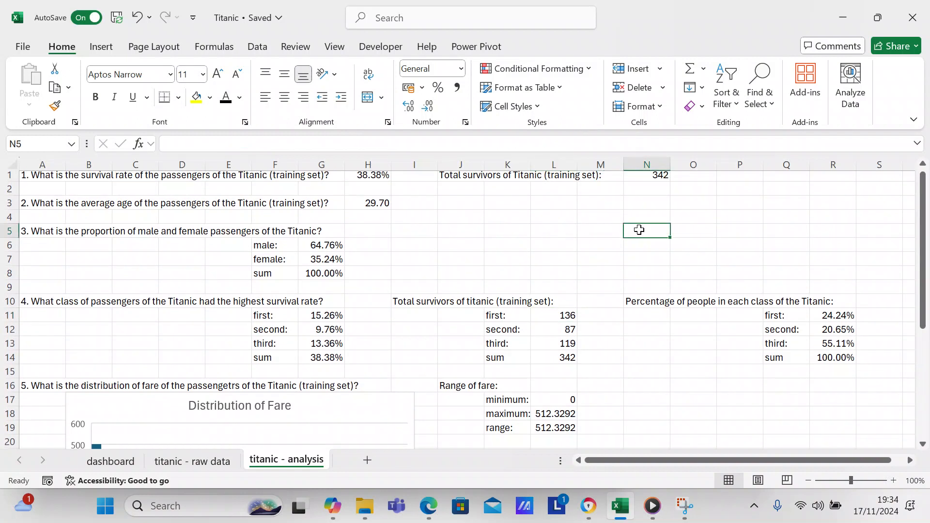
- Enter the heading "Percentage of survivors of the Titanic:" in N5 of the analysis sheet
{"action": "type", "text": "Per"}
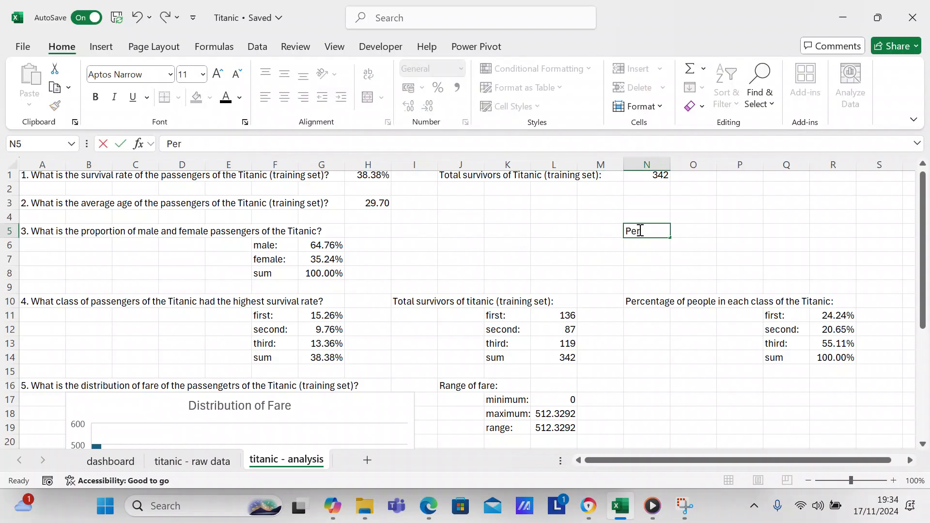
{"action": "type", "text": "centage of s"}
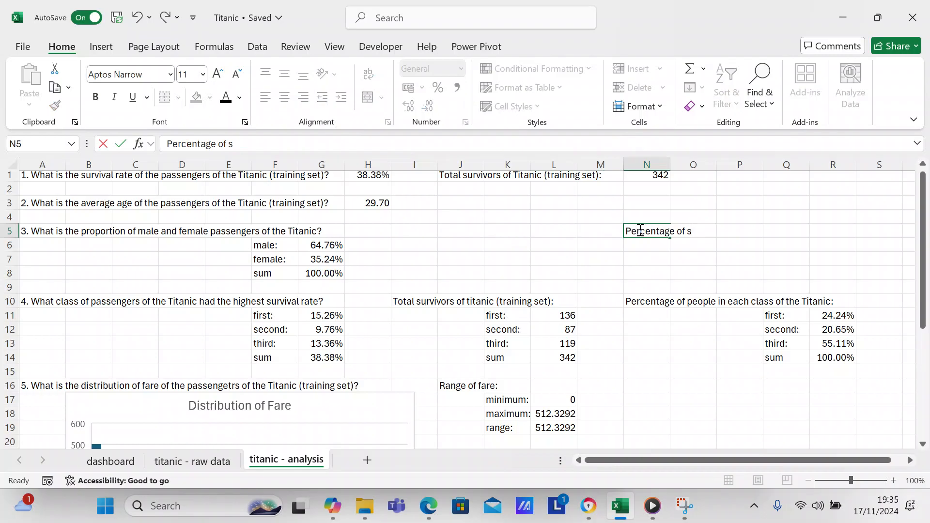
{"action": "type", "text": "urvivors of the"}
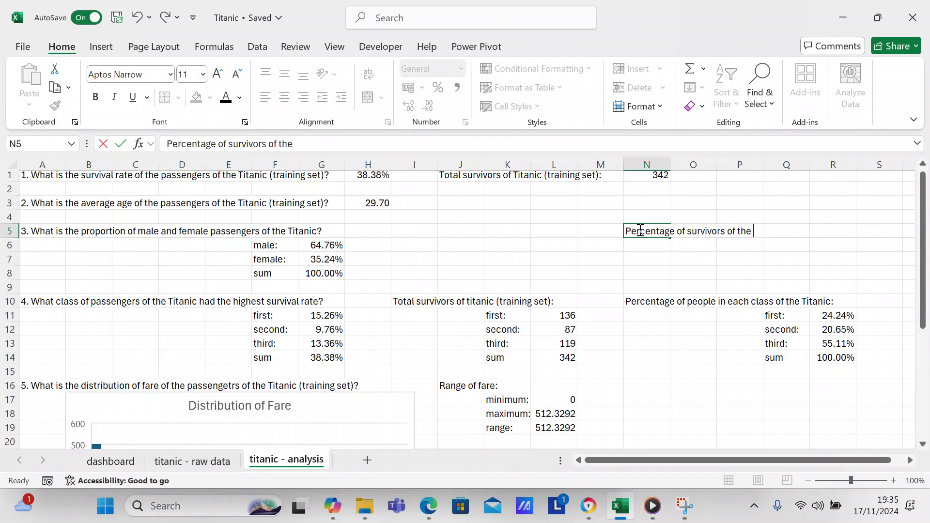
{"action": "type", "text": " Titanic"}
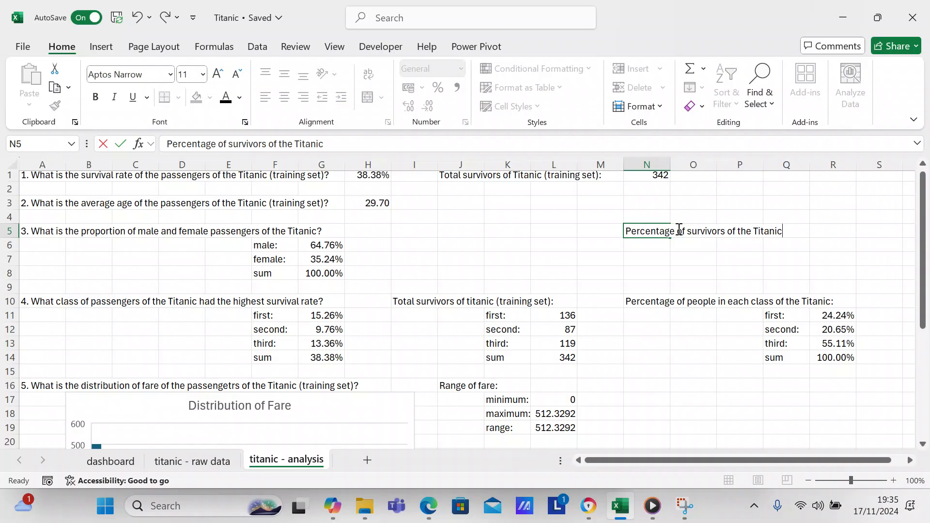
{"action": "type", "text": ":"}
- Label the rows under the new heading "male:", "female:" and "sum" in Q6:Q8
{"action": "left_click", "coordinate": [770, 244]}
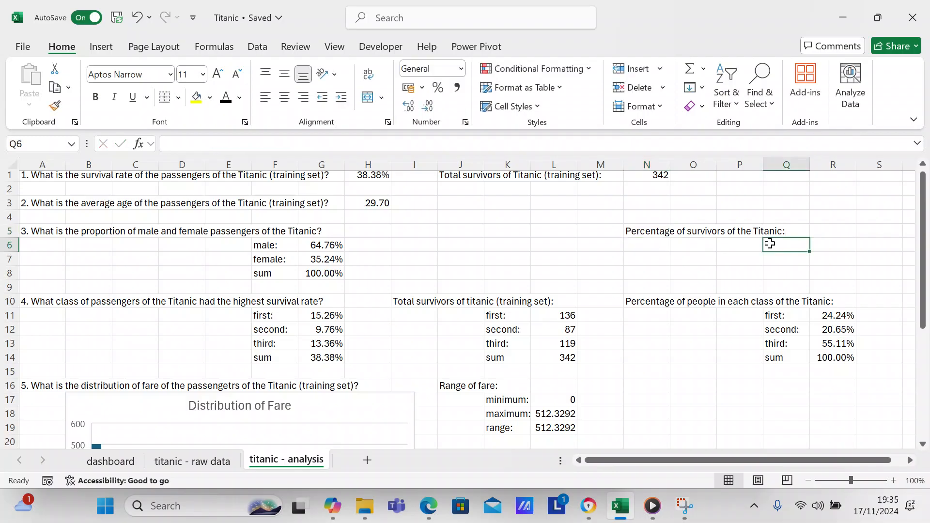
{"action": "type", "text": "mal"}
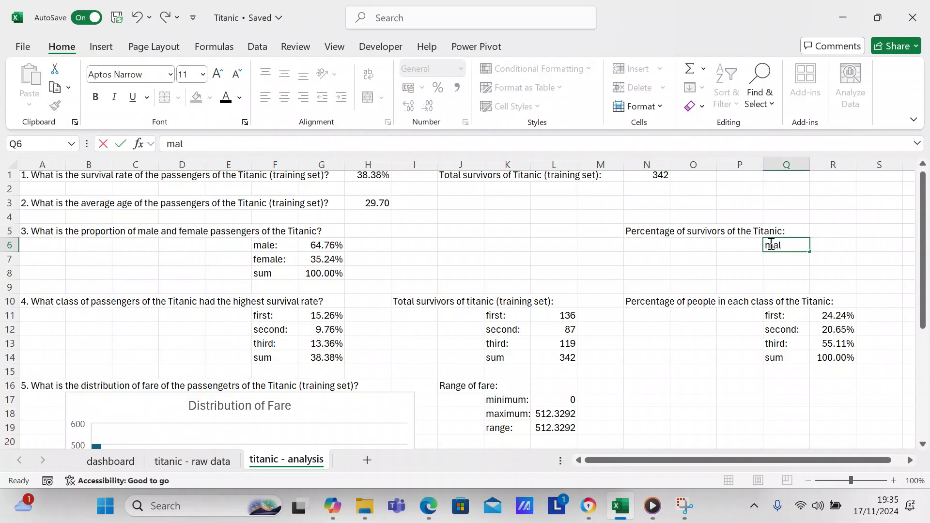
{"action": "type", "text": "e:"}
{"action": "left_click", "coordinate": [773, 258]}
{"action": "type", "text": "f"}
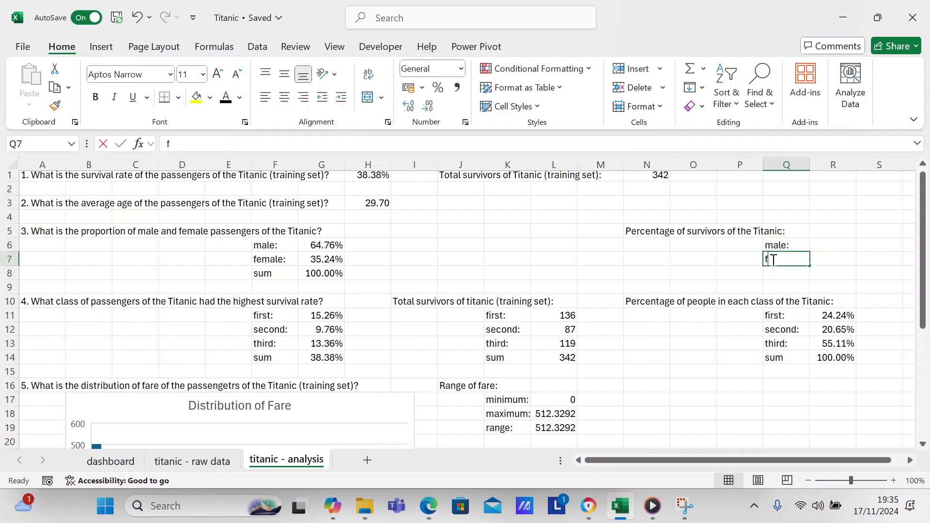
{"action": "type", "text": "emale"}
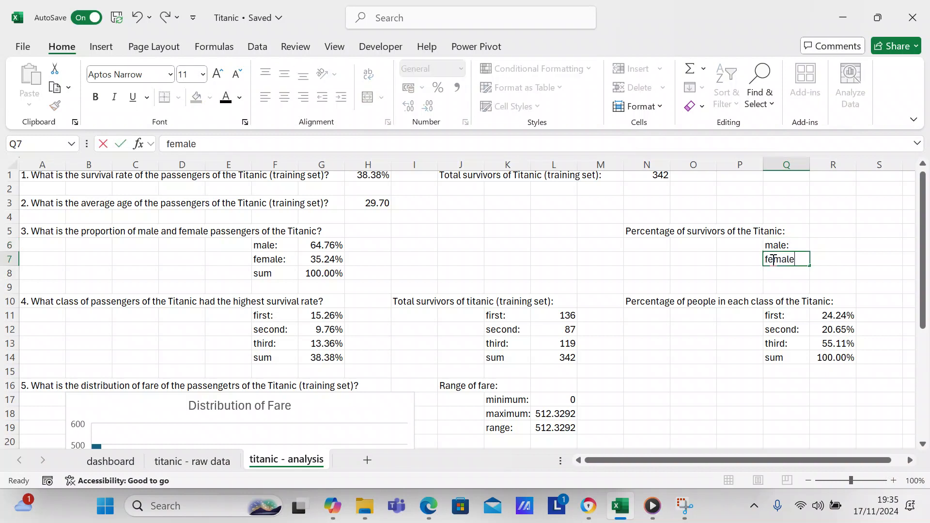
{"action": "type", "text": ":"}
{"action": "left_click", "coordinate": [775, 274]}
{"action": "type", "text": "sum"}
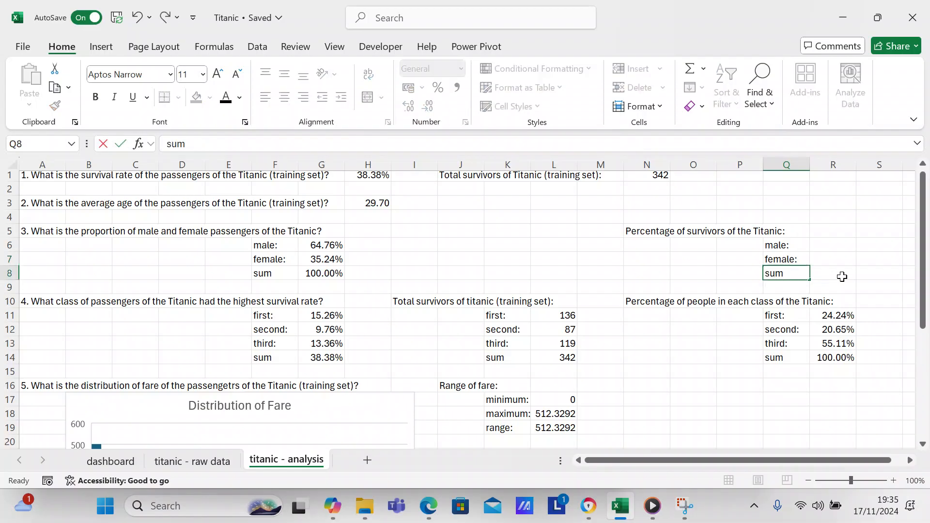
{"action": "key", "text": "ctrl+Return"}
- Copy the first-class share formula from R11 into R6 beside the male label
{"action": "double_click", "coordinate": [837, 314]}
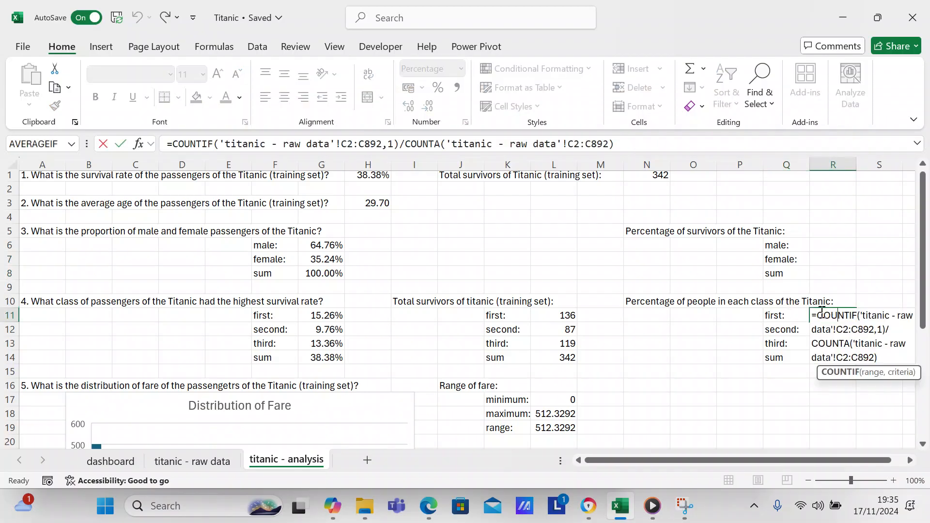
{"action": "left_click", "coordinate": [622, 145]}
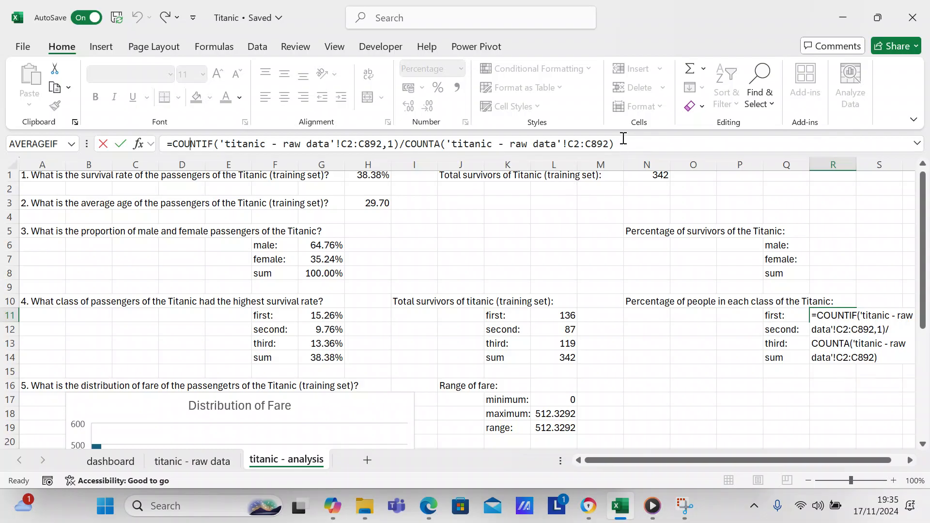
{"action": "key", "text": "ctrl+Return"}
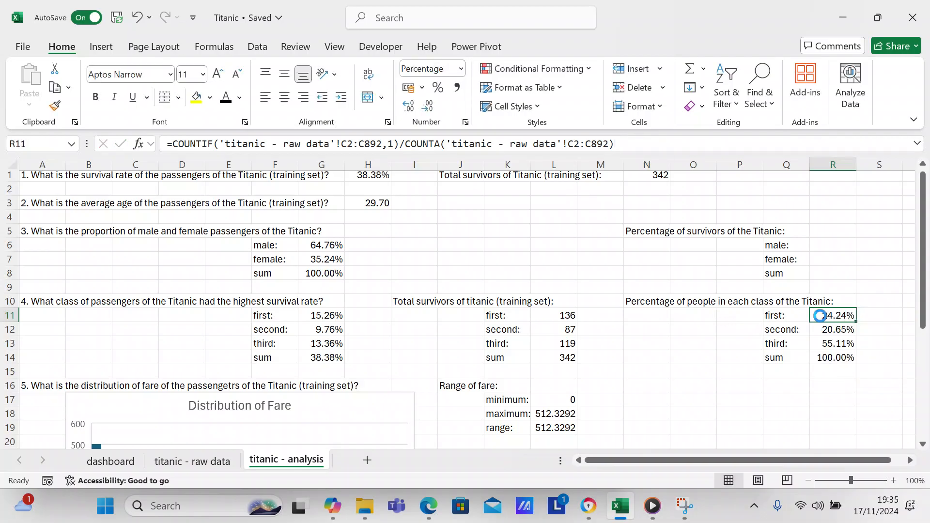
{"action": "key", "text": "ctrl+c"}
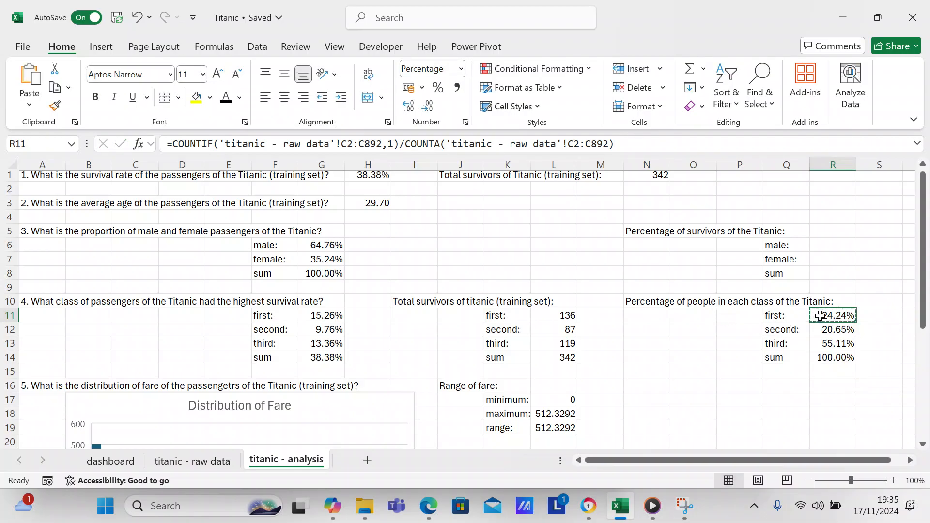
{"action": "left_click", "coordinate": [826, 246]}
{"action": "key", "text": "ctrl+v"}
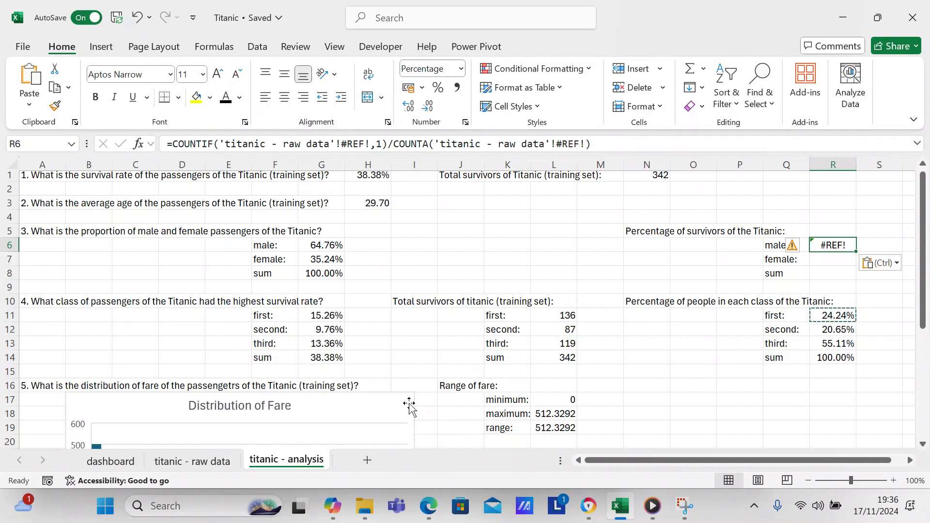
- Change COUNTIF to COUNTIFS in the R6 formula and check the raw data columns
{"action": "left_click", "coordinate": [216, 144]}
{"action": "type", "text": "s"}
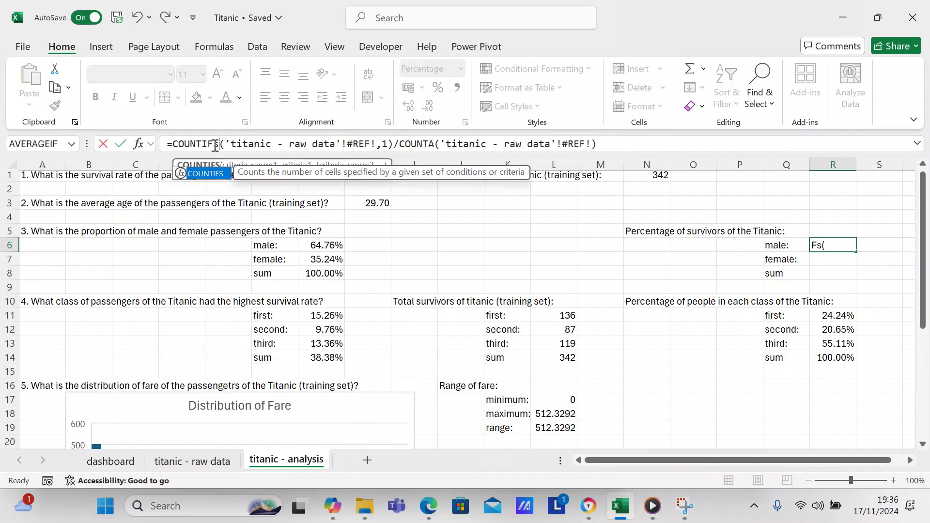
{"action": "left_click", "coordinate": [196, 461]}
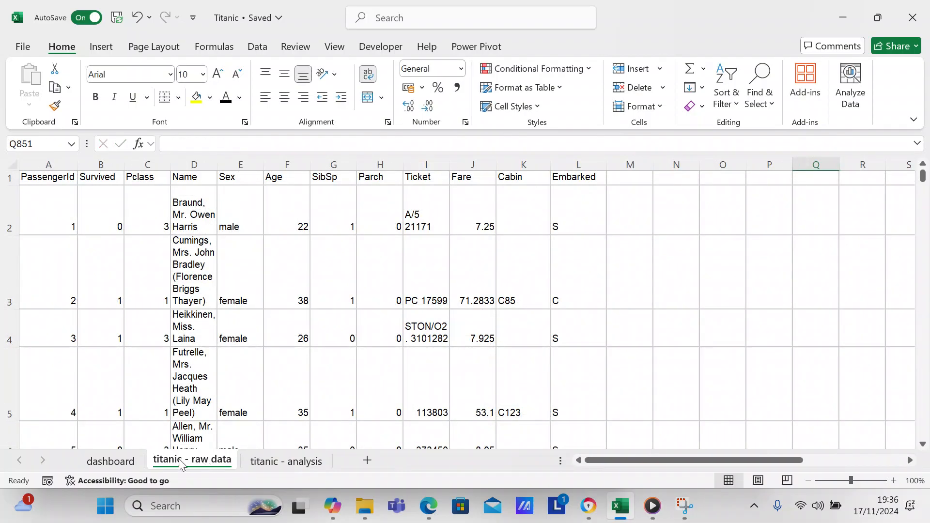
{"action": "left_click", "coordinate": [261, 461]}
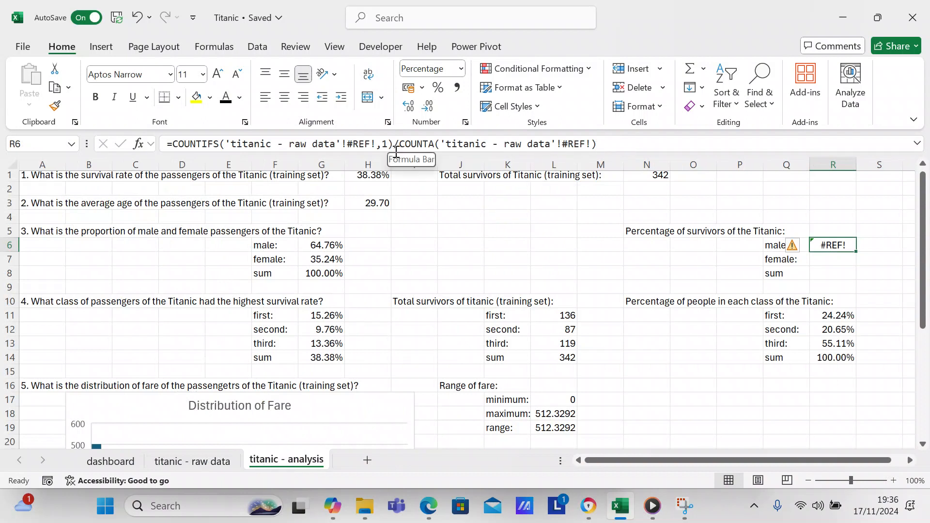
- Clear the broken reference and the criterion from inside the COUNTIFS function in R6, leaving its brackets empty
{"action": "left_click", "coordinate": [395, 146]}
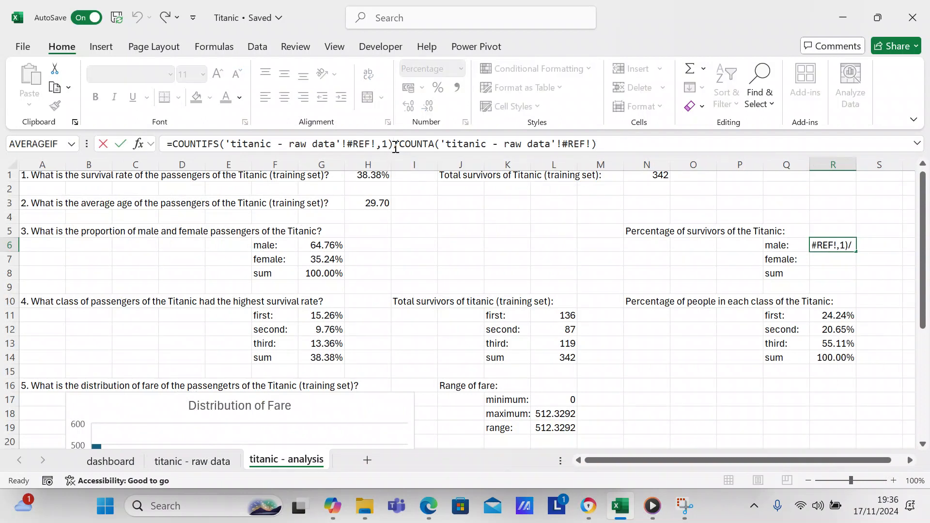
{"action": "left_click", "coordinate": [388, 144]}
{"action": "key", "text": "BackSpace"}
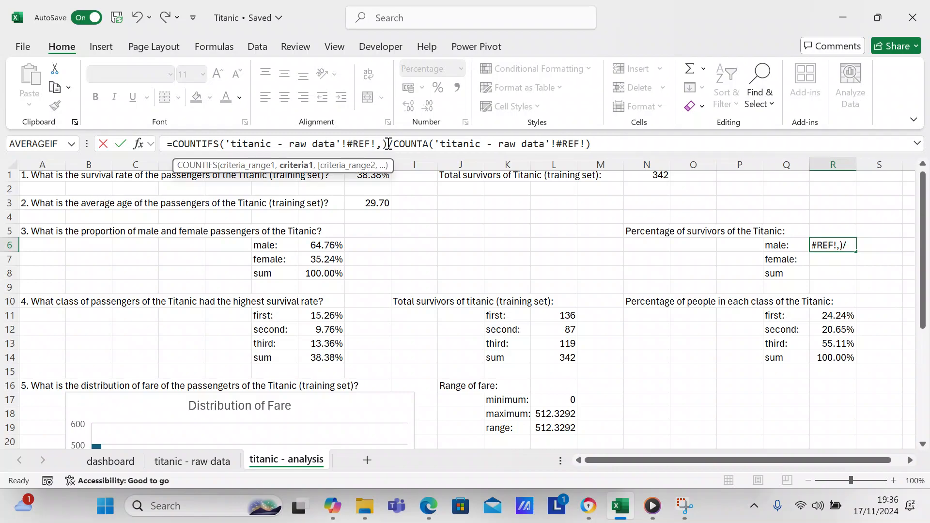
{"action": "key", "text": "BackSpace"}
{"action": "key", "text": "BackSpace"}
{"action": "key", "text": "BackSpace"}
{"action": "key", "text": "BackSpace"}
{"action": "key", "text": "BackSpace"}
{"action": "key", "text": "BackSpace"}
{"action": "key", "text": "BackSpace"}
{"action": "key", "text": "BackSpace"}
{"action": "key", "text": "BackSpace"}
{"action": "key", "text": "BackSpace"}
{"action": "key", "text": "BackSpace"}
{"action": "key", "text": "BackSpace"}
{"action": "key", "text": "BackSpace"}
{"action": "key", "text": "BackSpace"}
{"action": "key", "text": "BackSpace"}
{"action": "key", "text": "BackSpace"}
{"action": "key", "text": "BackSpace"}
{"action": "key", "text": "BackSpace"}
{"action": "key", "text": "BackSpace"}
{"action": "key", "text": "BackSpace"}
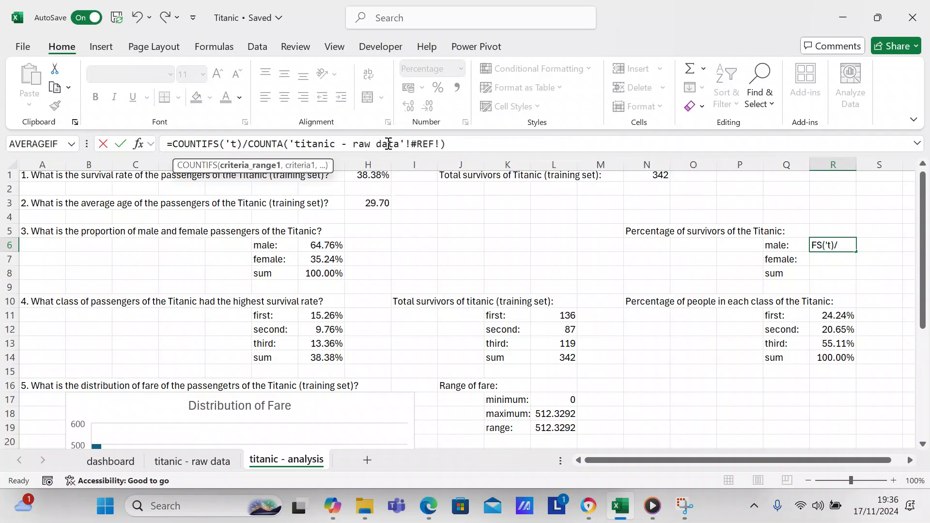
{"action": "key", "text": "BackSpace"}
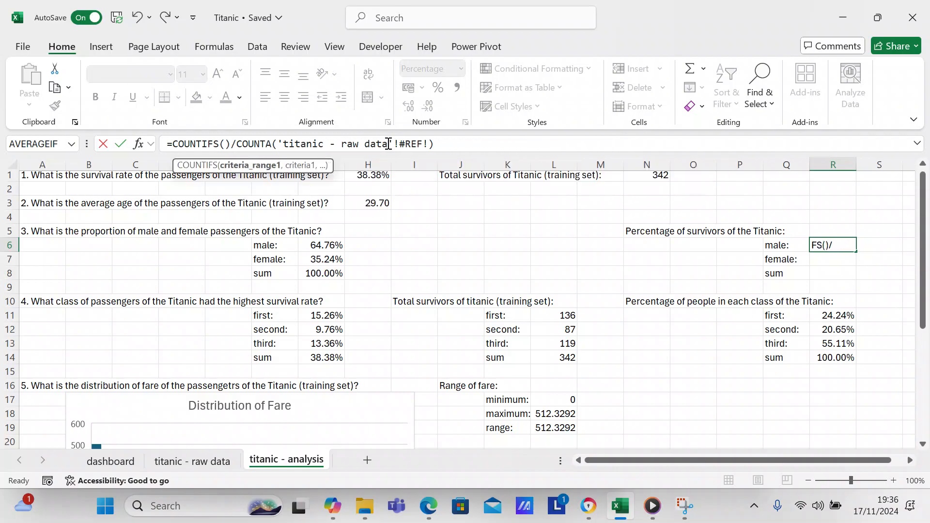
- Give COUNTIFS the raw data sheet's Survived column as its first criteria range, entered as B2:892, with criterion 1
{"action": "left_click", "coordinate": [210, 462]}
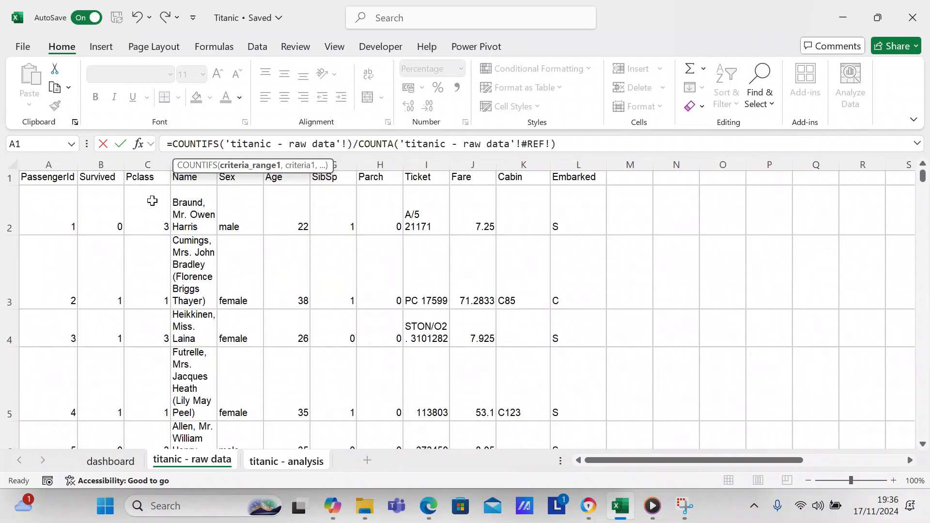
{"action": "left_click", "coordinate": [110, 195]}
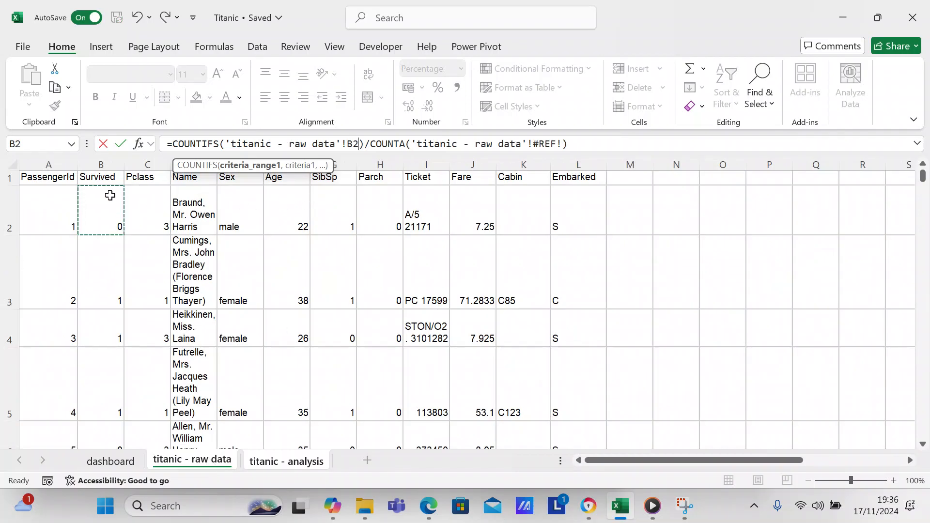
{"action": "left_click_drag", "start_coordinate": [110, 195], "coordinate": [105, 433]}
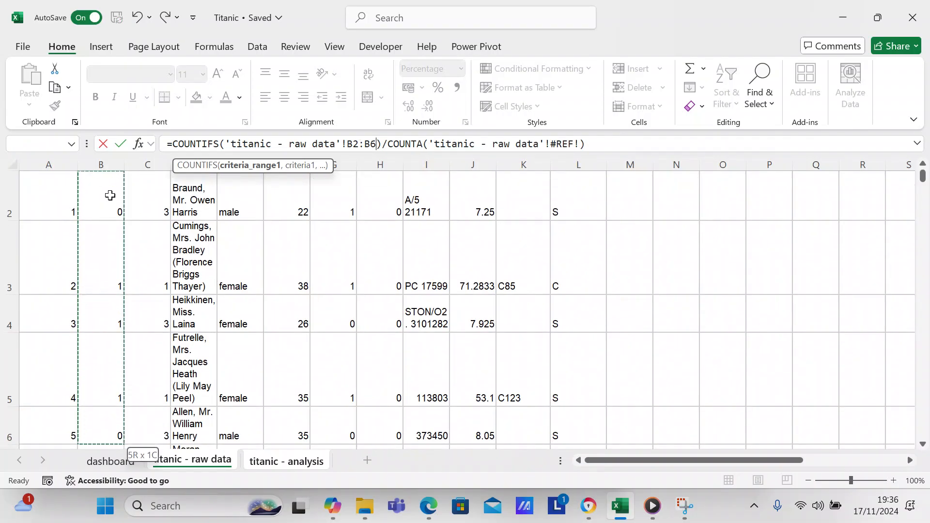
{"action": "left_click", "coordinate": [356, 145]}
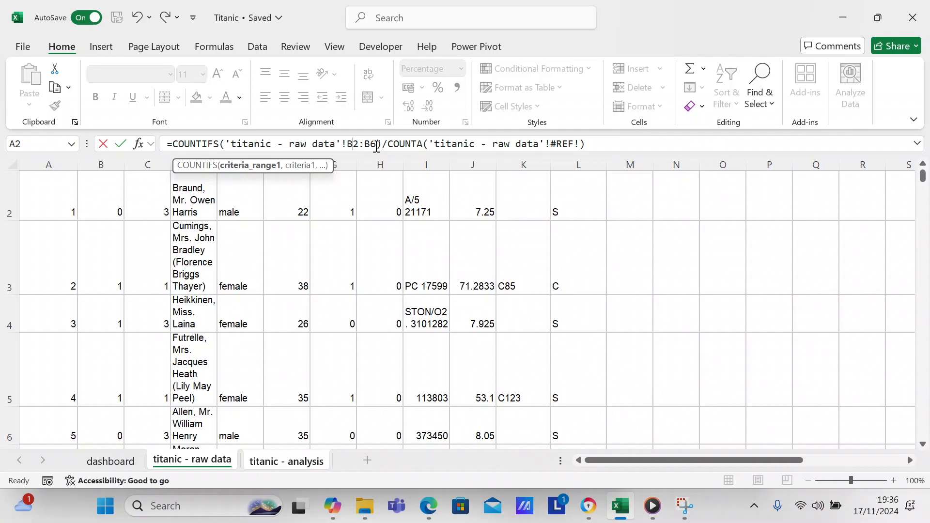
{"action": "key", "text": "BackSpace"}
{"action": "key", "text": "BackSpace"}
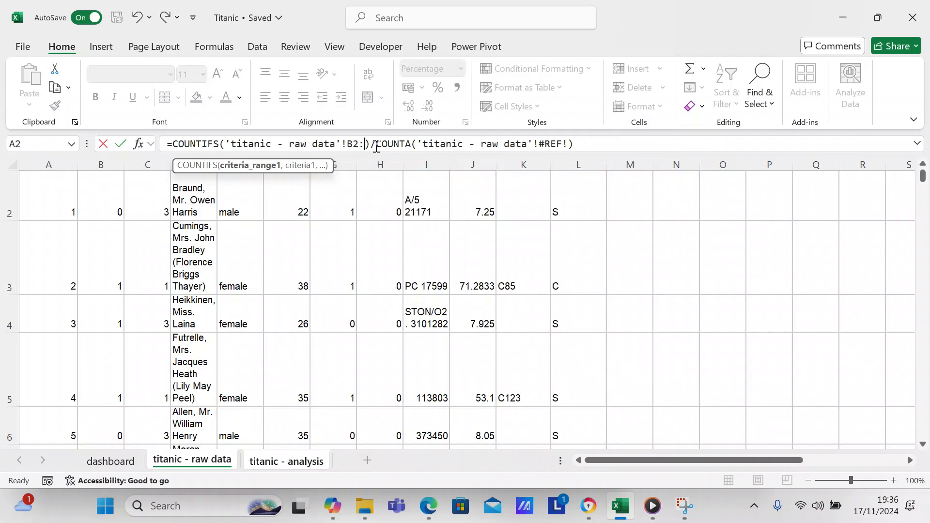
{"action": "type", "text": "89"}
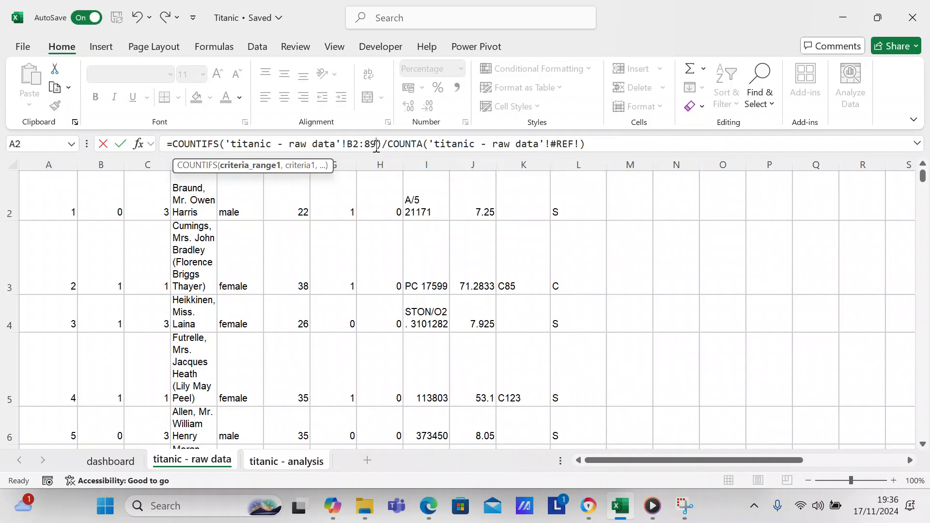
{"action": "type", "text": "2"}
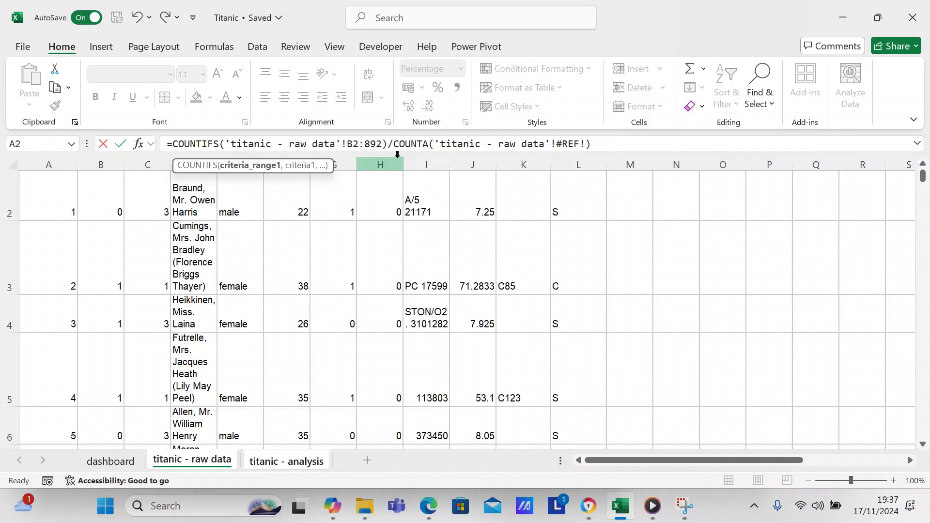
{"action": "type", "text": ","}
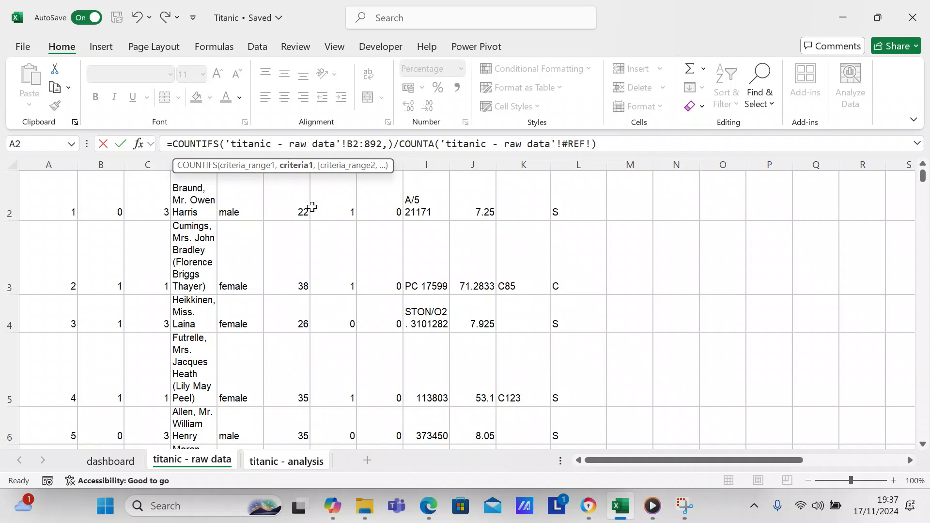
{"action": "type", "text": "1"}
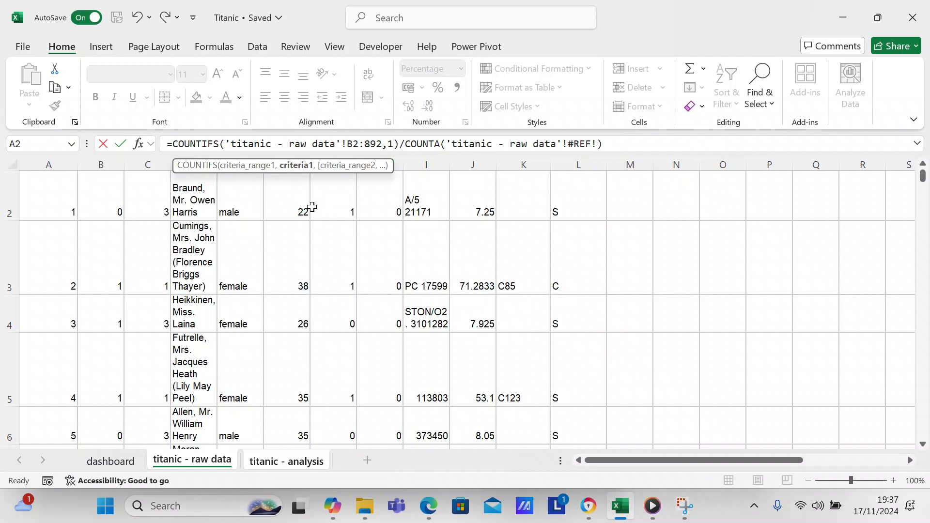
- Add the raw data sheet's Sex column, E2:E892, as the second COUNTIFS criteria range with criterion "male"
{"action": "type", "text": ","}
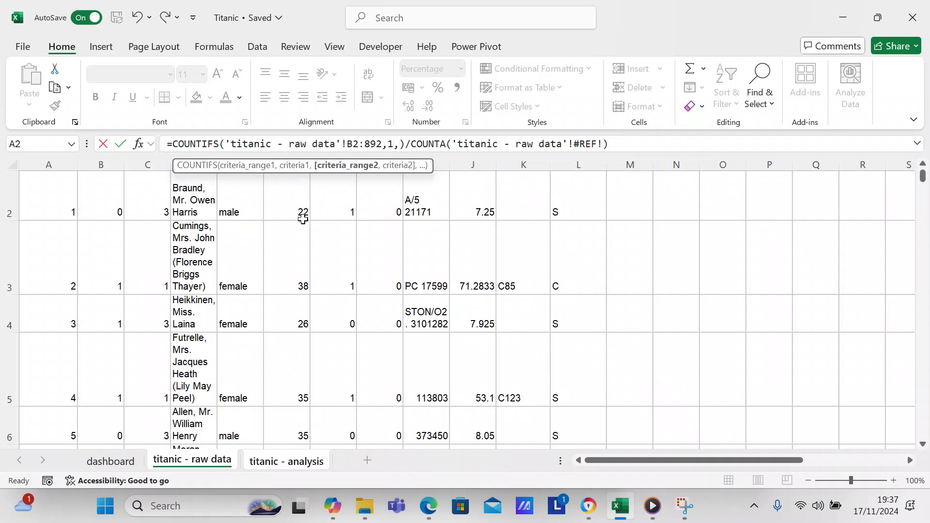
{"action": "left_click", "coordinate": [253, 206]}
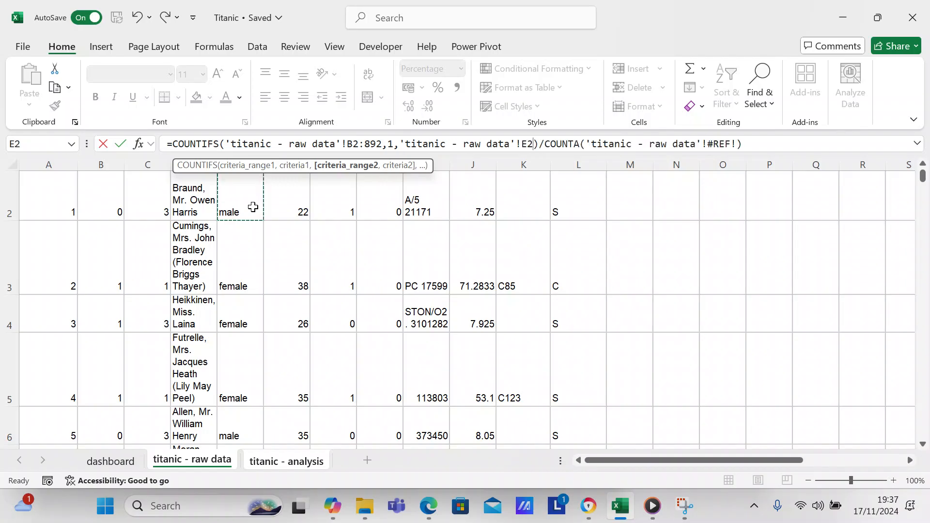
{"action": "key", "text": "shift+Down"}
{"action": "key", "text": "shift+Down"}
{"action": "key", "text": "shift+Down"}
{"action": "key", "text": "shift+Down"}
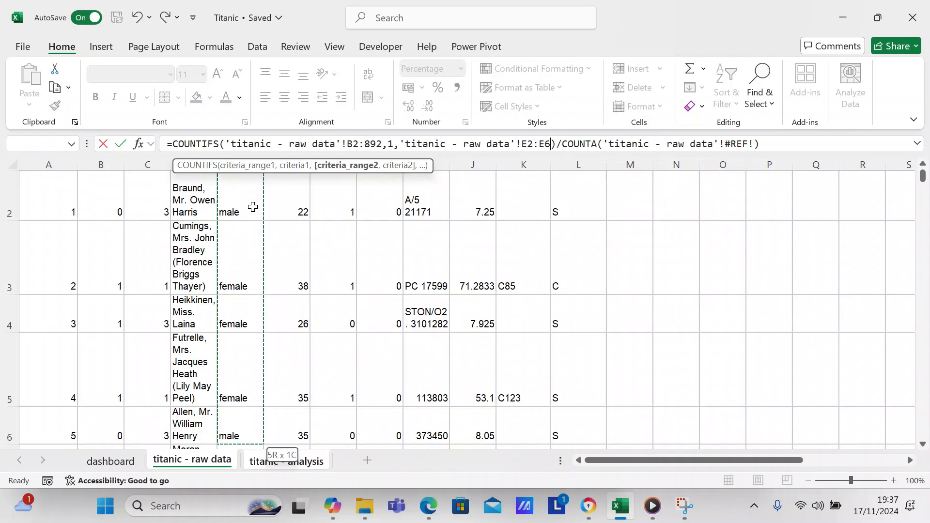
{"action": "left_click", "coordinate": [550, 143]}
{"action": "key", "text": "BackSpace"}
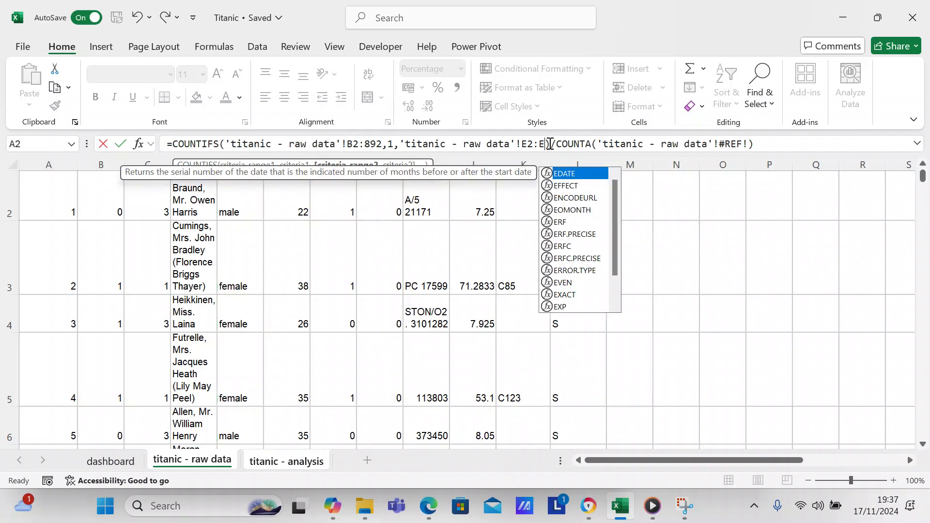
{"action": "type", "text": "892,"}
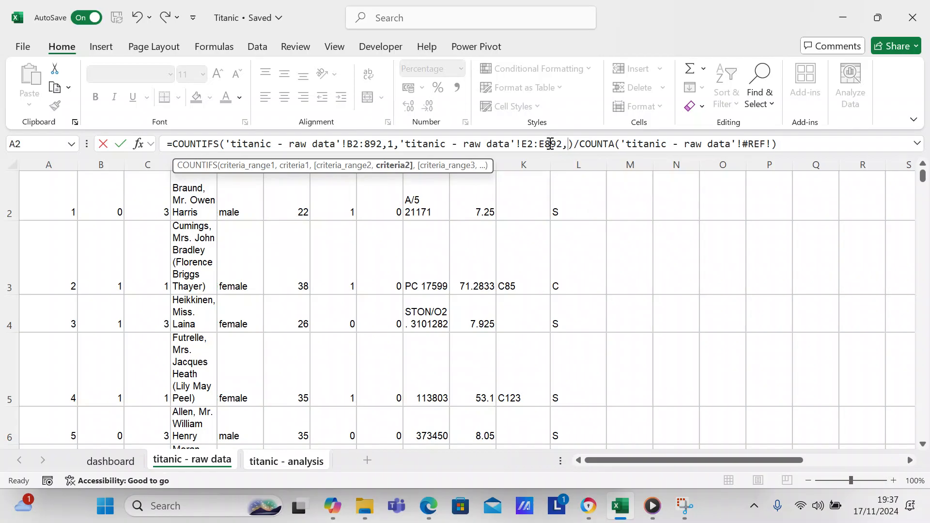
{"action": "type", "text": "\"mal"}
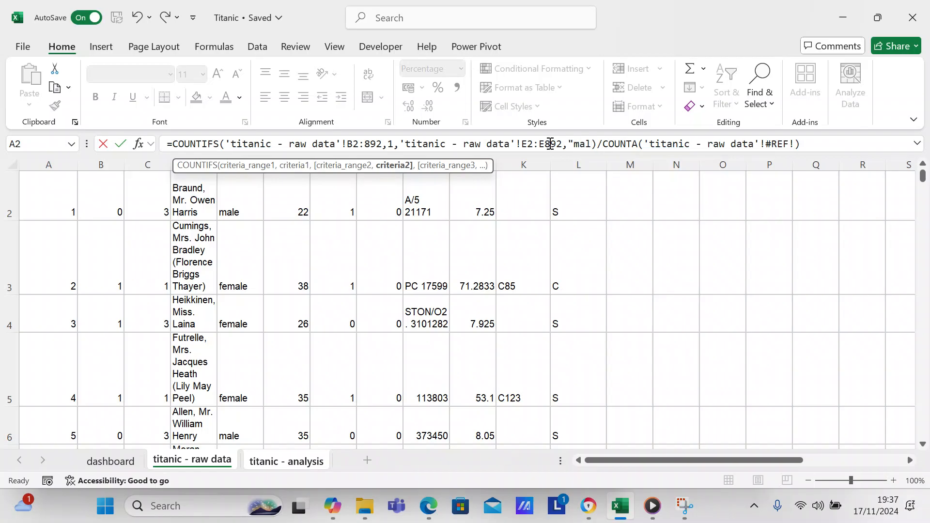
{"action": "type", "text": "e"}
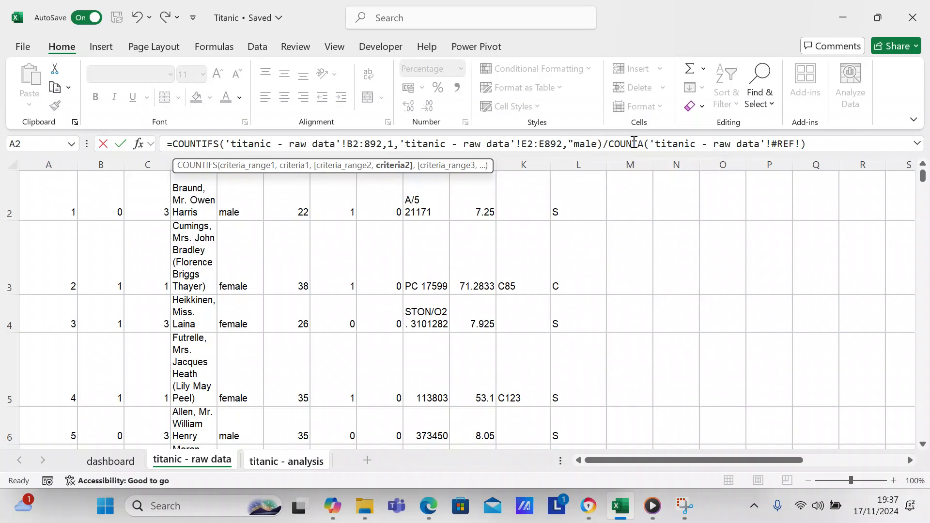
{"action": "type", "text": "\""}
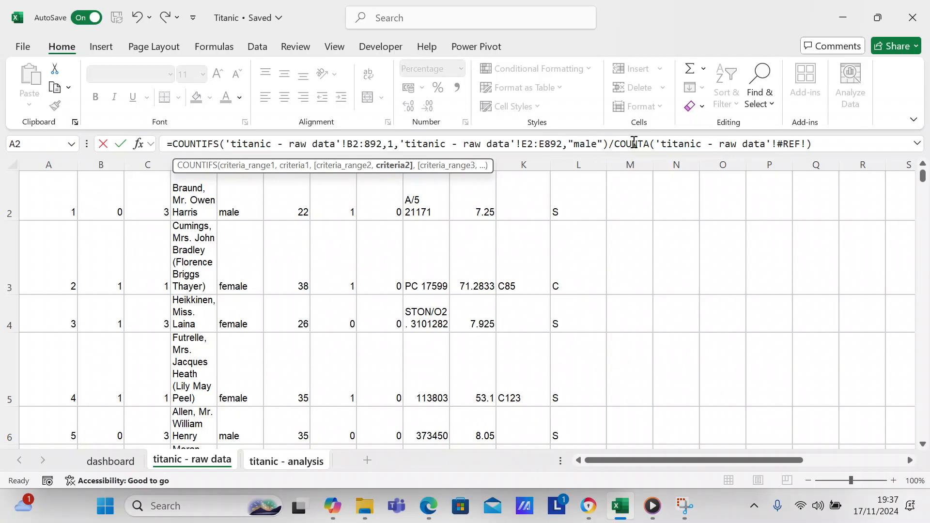
- Clear the broken raw data reference from inside the COUNTA function, leaving its brackets empty
{"action": "left_click", "coordinate": [807, 145]}
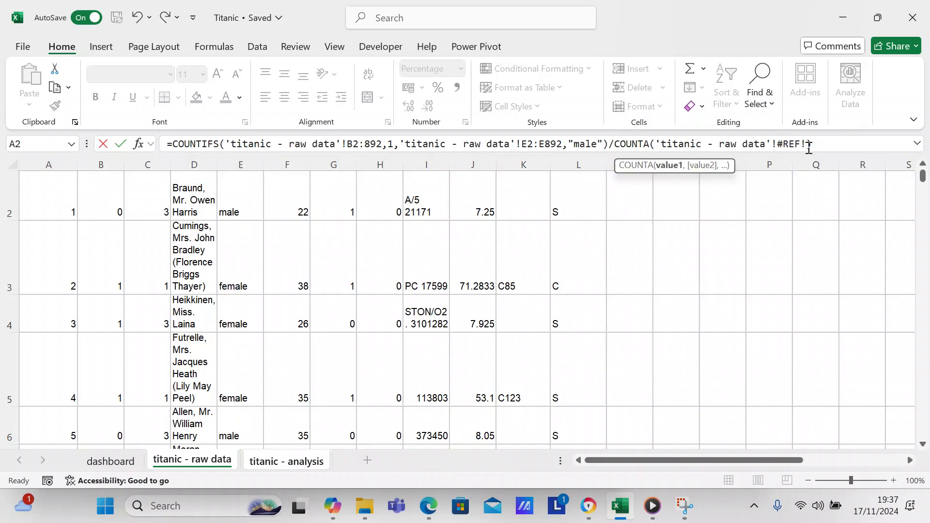
{"action": "key", "text": "BackSpace"}
{"action": "key", "text": "BackSpace"}
{"action": "key", "text": "BackSpace"}
{"action": "key", "text": "BackSpace"}
{"action": "key", "text": "BackSpace"}
{"action": "key", "text": "BackSpace"}
{"action": "key", "text": "BackSpace"}
{"action": "key", "text": "BackSpace"}
{"action": "key", "text": "BackSpace"}
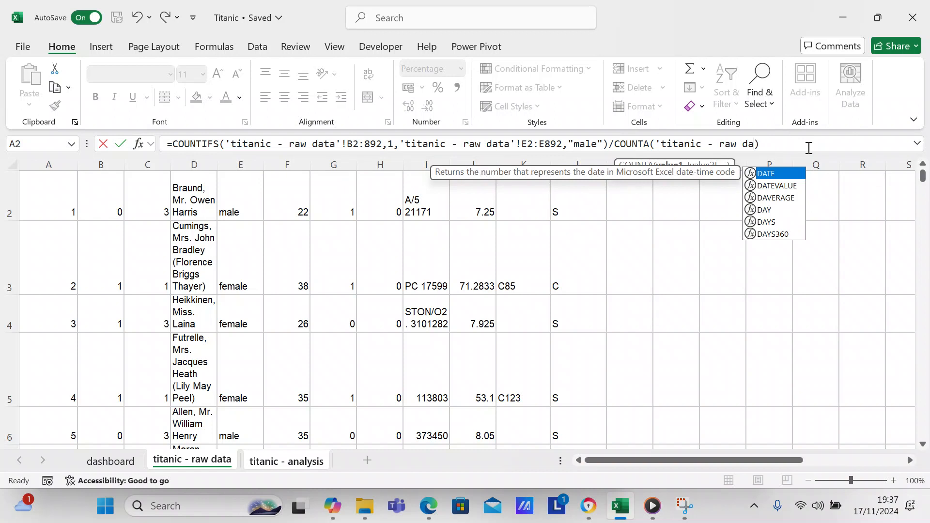
{"action": "key", "text": "BackSpace"}
{"action": "key", "text": "BackSpace"}
{"action": "key", "text": "BackSpace"}
{"action": "key", "text": "BackSpace"}
{"action": "key", "text": "BackSpace"}
{"action": "key", "text": "BackSpace"}
{"action": "key", "text": "BackSpace"}
{"action": "key", "text": "BackSpace"}
{"action": "key", "text": "BackSpace"}
{"action": "key", "text": "BackSpace"}
{"action": "key", "text": "BackSpace"}
{"action": "key", "text": "BackSpace"}
{"action": "key", "text": "BackSpace"}
{"action": "key", "text": "BackSpace"}
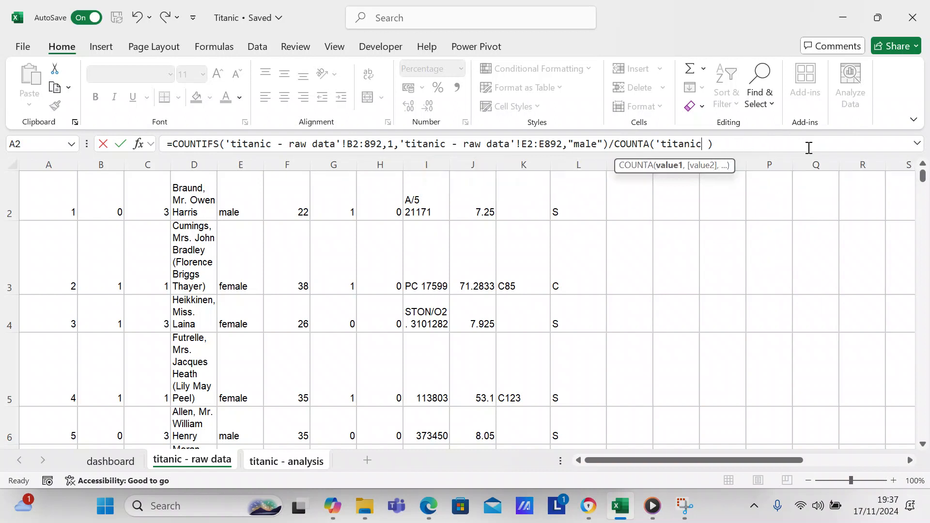
{"action": "key", "text": "BackSpace"}
{"action": "key", "text": "BackSpace"}
{"action": "key", "text": "BackSpace"}
- Give COUNTA the raw data sheet's Survived range B2:B892 and try to commit the R6 formula
{"action": "scroll", "coordinate": [924, 175], "scroll_direction": "up", "scroll_amount": 1}
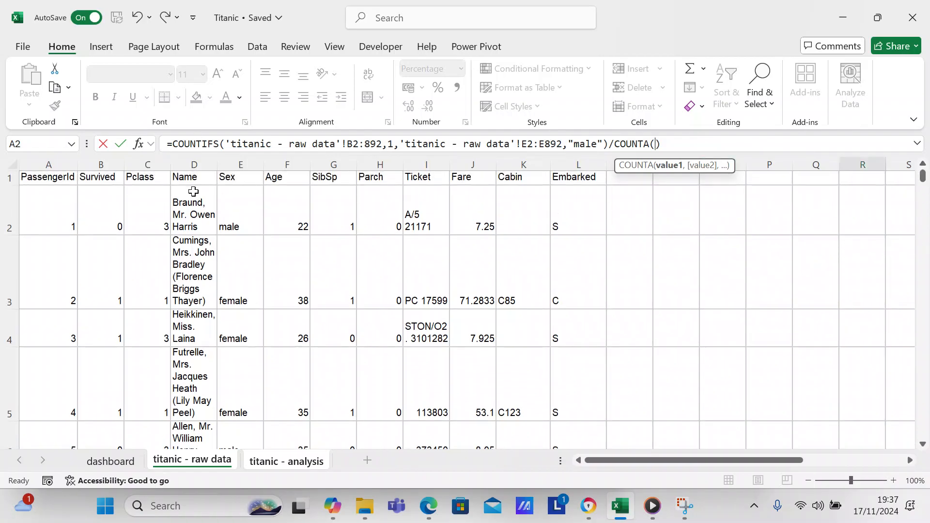
{"action": "left_click", "coordinate": [117, 201]}
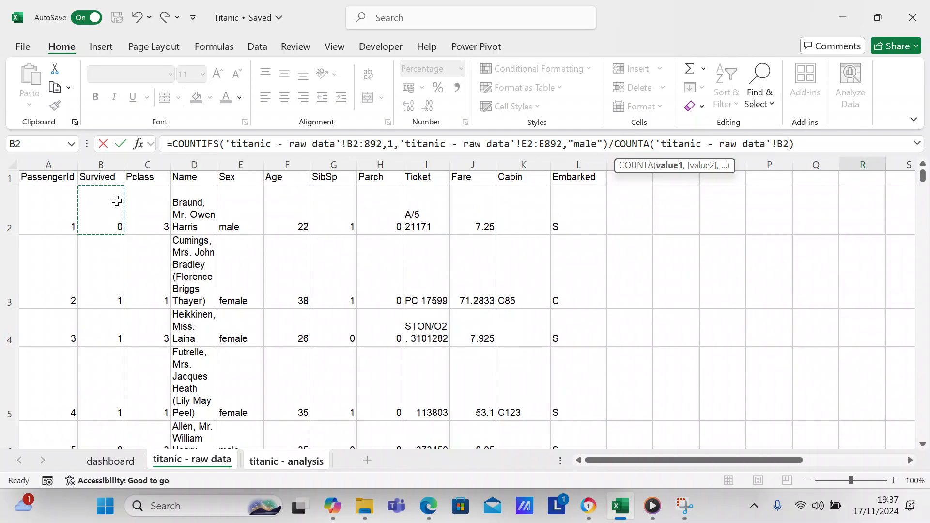
{"action": "key", "text": "shift+Down"}
{"action": "key", "text": "shift+Down"}
{"action": "key", "text": "shift+Down"}
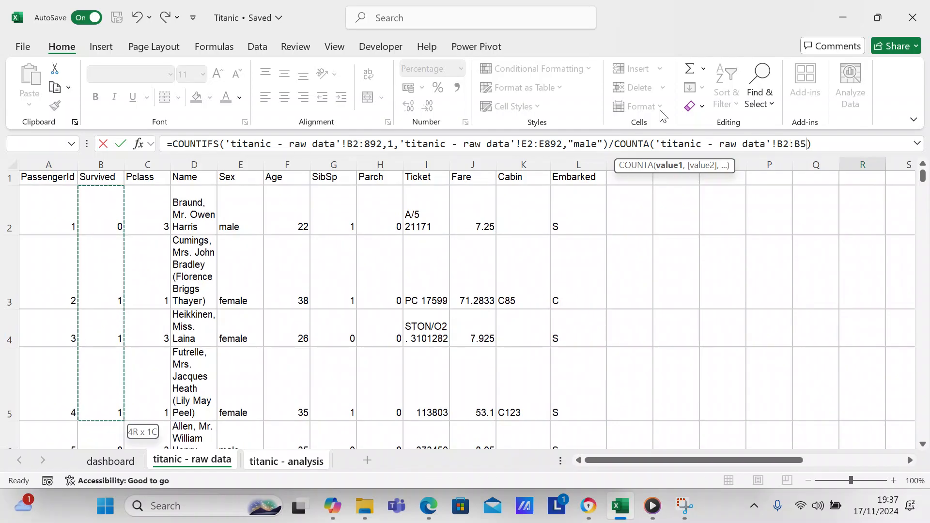
{"action": "left_click", "coordinate": [804, 144]}
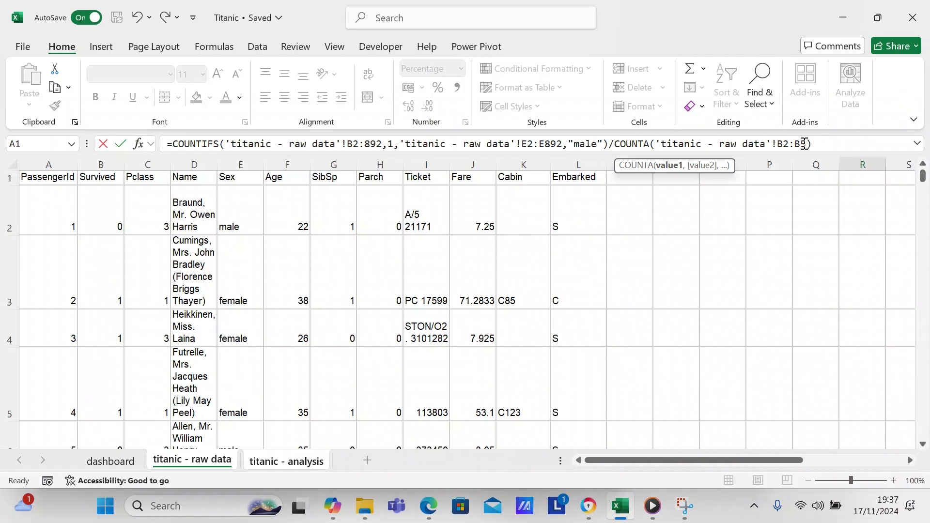
{"action": "key", "text": "BackSpace"}
{"action": "key", "text": "BackSpace"}
{"action": "type", "text": "892)"}
{"action": "key", "text": "Return"}
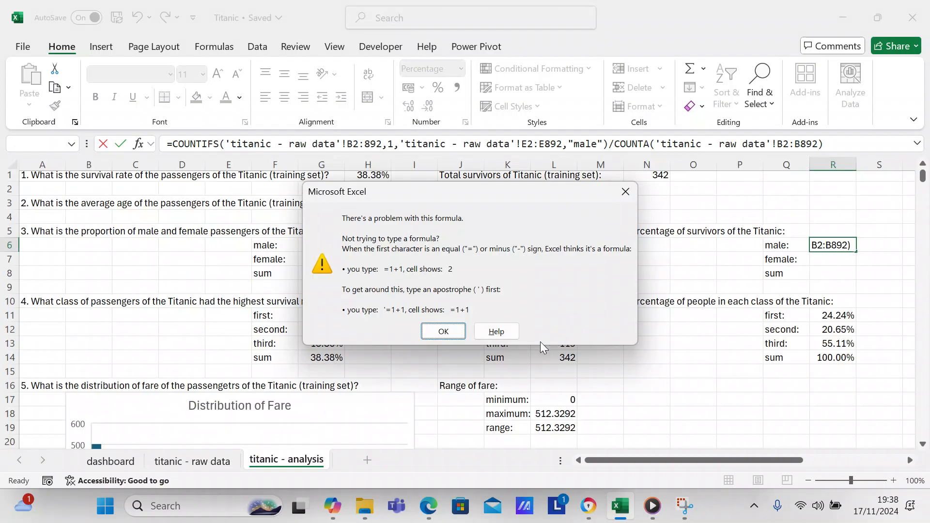
{"action": "left_click", "coordinate": [454, 333]}
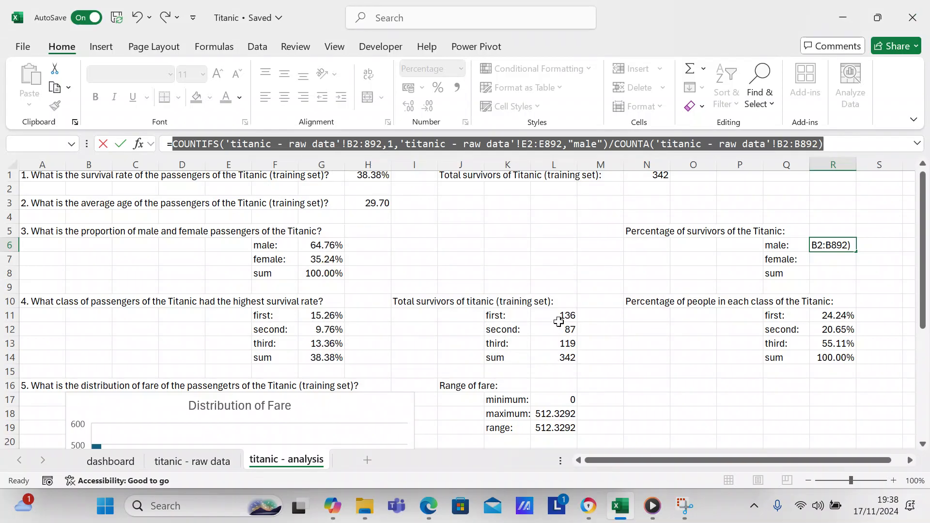
{"action": "key", "text": "Return"}
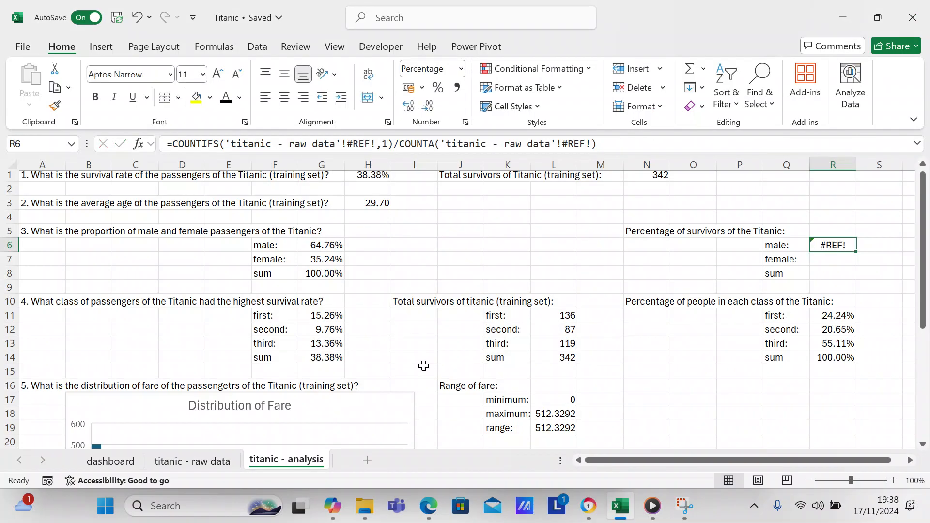
- Check the first-class survival formula in G11, and replace the broken COUNTIFS reference in R6 with b2:b892
{"action": "left_click", "coordinate": [313, 316]}
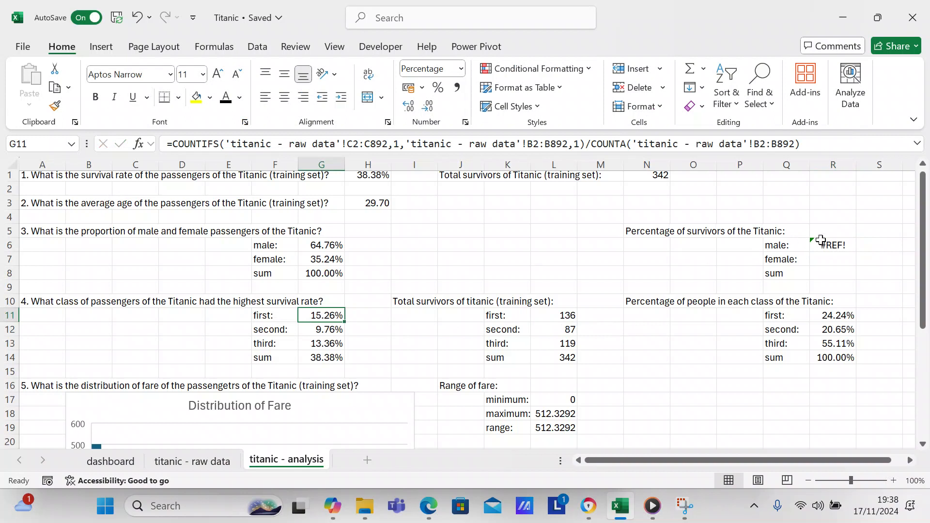
{"action": "left_click", "coordinate": [820, 241]}
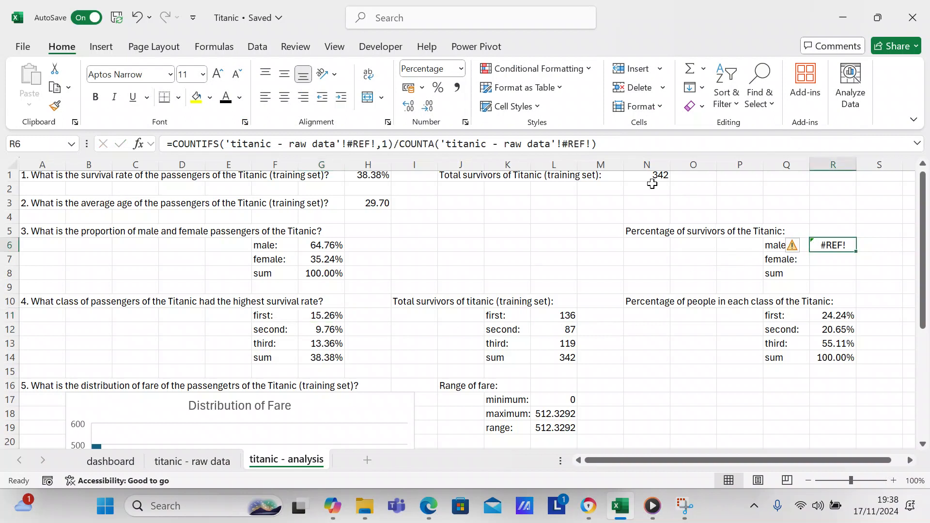
{"action": "left_click", "coordinate": [377, 144]}
{"action": "key", "text": "BackSpace"}
{"action": "key", "text": "BackSpace"}
{"action": "key", "text": "BackSpace"}
{"action": "key", "text": "BackSpace"}
{"action": "key", "text": "BackSpace"}
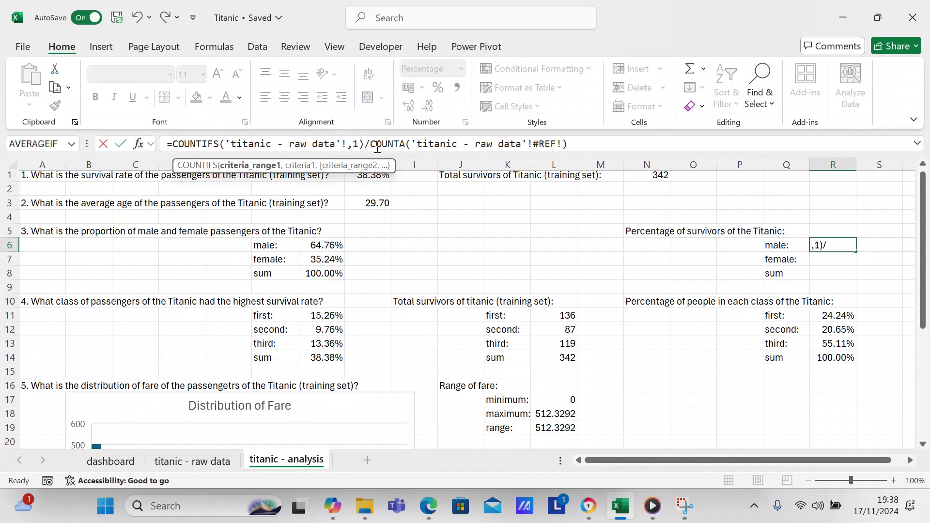
{"action": "type", "text": "b2"}
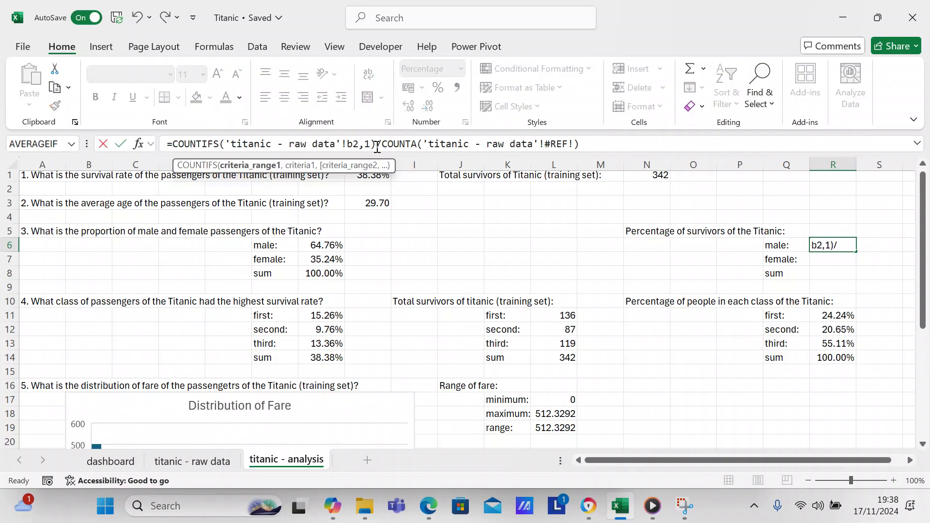
{"action": "type", "text": ":b89"}
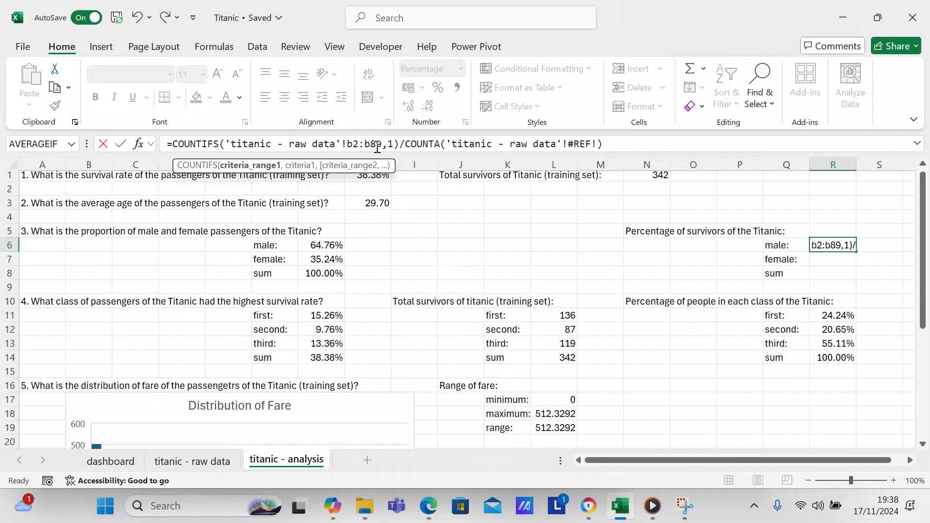
{"action": "type", "text": "2"}
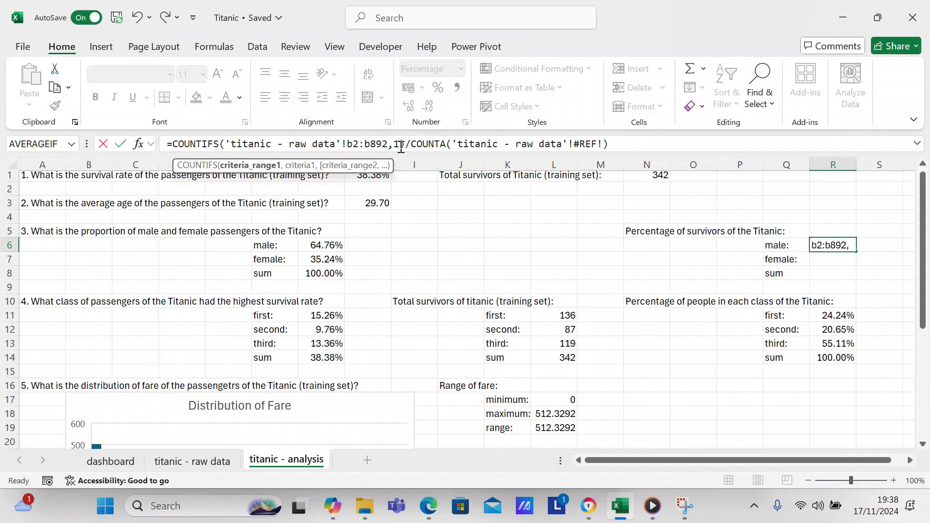
- Add a second criteria range to COUNTIFS in R6 by copying the first reference, 'titanic - raw data'!b2:b892, after criterion 1
{"action": "left_click", "coordinate": [401, 147]}
{"action": "type", "text": ","}
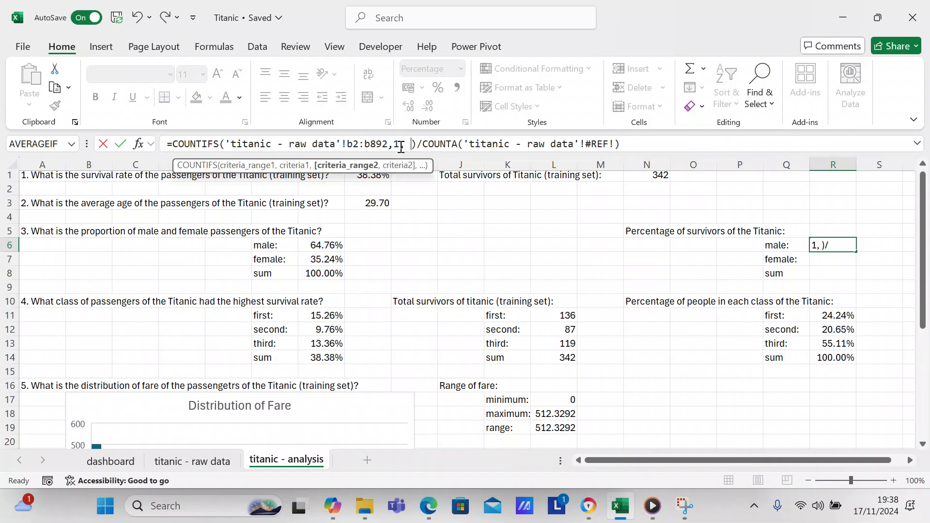
{"action": "type", "text": " c2"}
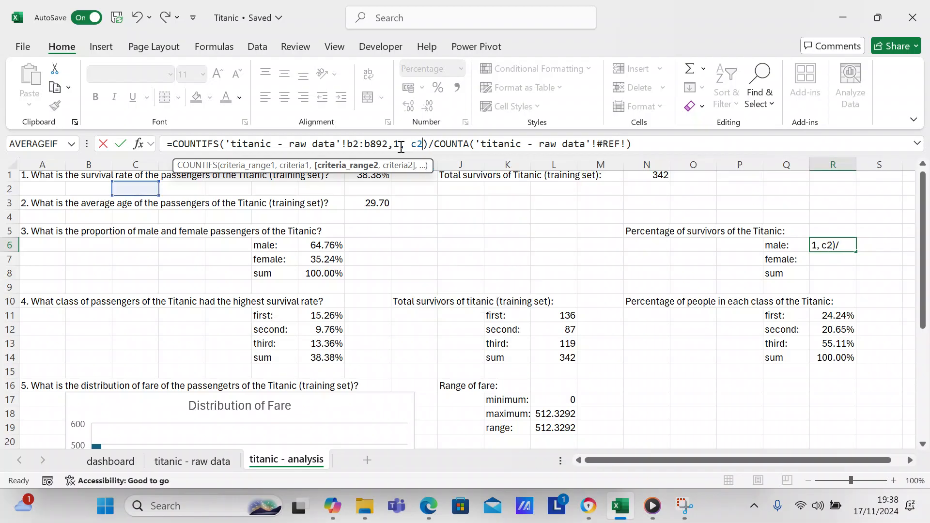
{"action": "key", "text": "BackSpace"}
{"action": "key", "text": "BackSpace"}
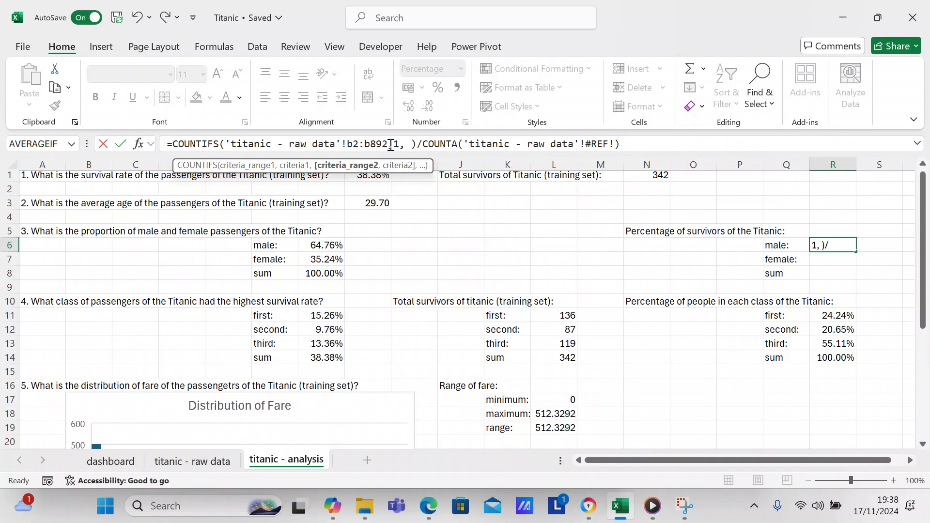
{"action": "left_click", "coordinate": [388, 150]}
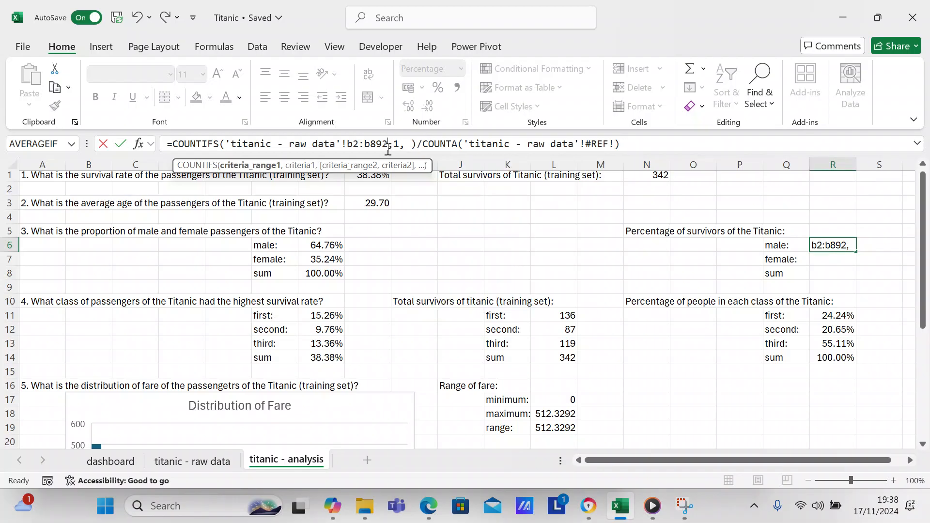
{"action": "key", "text": "shift+Left"}
{"action": "key", "text": "shift+Left"}
{"action": "key", "text": "shift+Left"}
{"action": "key", "text": "shift+Left"}
{"action": "key", "text": "shift+Left"}
{"action": "key", "text": "shift+Left"}
{"action": "key", "text": "shift+Left"}
{"action": "key", "text": "shift+Left"}
{"action": "key", "text": "shift+Left"}
{"action": "key", "text": "shift+Left"}
{"action": "key", "text": "shift+Left"}
{"action": "key", "text": "shift+Left"}
{"action": "key", "text": "shift+Left"}
{"action": "key", "text": "shift+Left"}
{"action": "key", "text": "shift+Left"}
{"action": "key", "text": "shift+Left"}
{"action": "key", "text": "shift+Left"}
{"action": "key", "text": "shift+Left"}
{"action": "key", "text": "shift+Left"}
{"action": "key", "text": "shift+Left"}
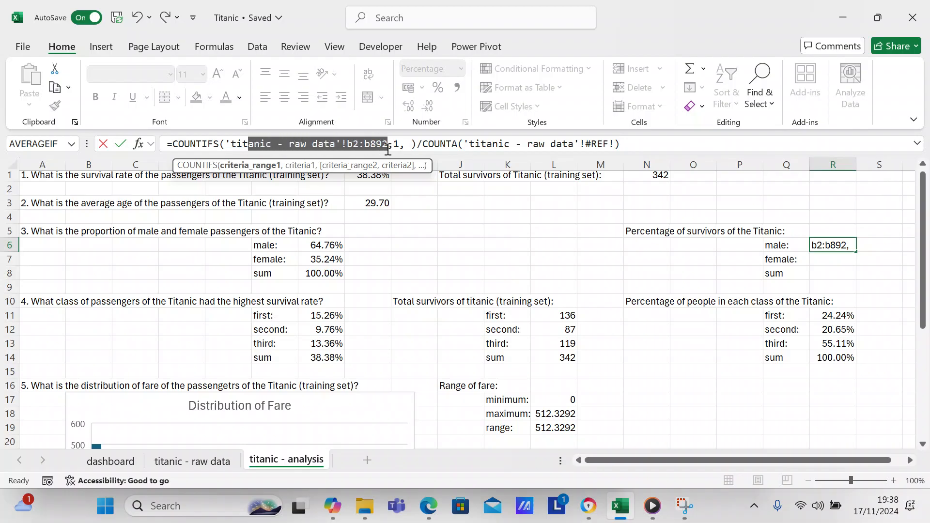
{"action": "key", "text": "shift+Left"}
{"action": "key", "text": "shift+Left"}
{"action": "key", "text": "shift+Left"}
{"action": "key", "text": "shift+Left"}
{"action": "key", "text": "ctrl+c"}
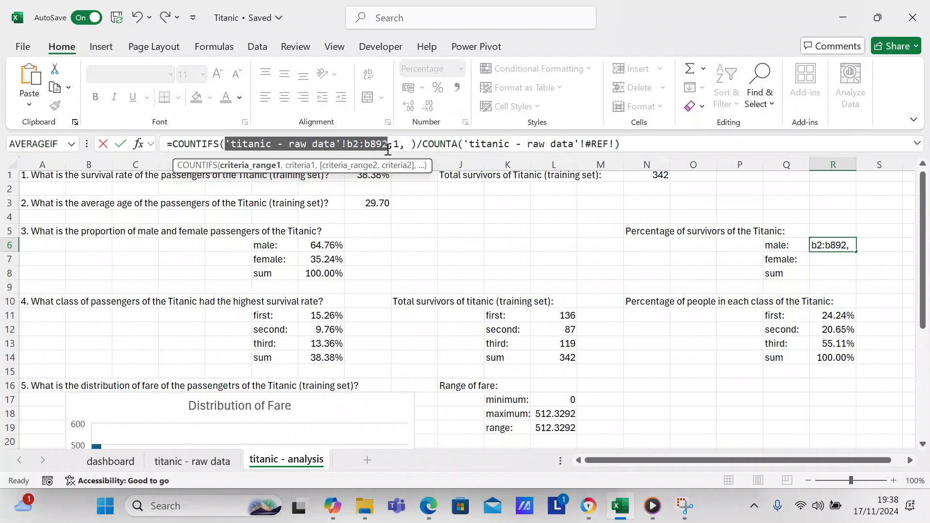
{"action": "left_click", "coordinate": [410, 144]}
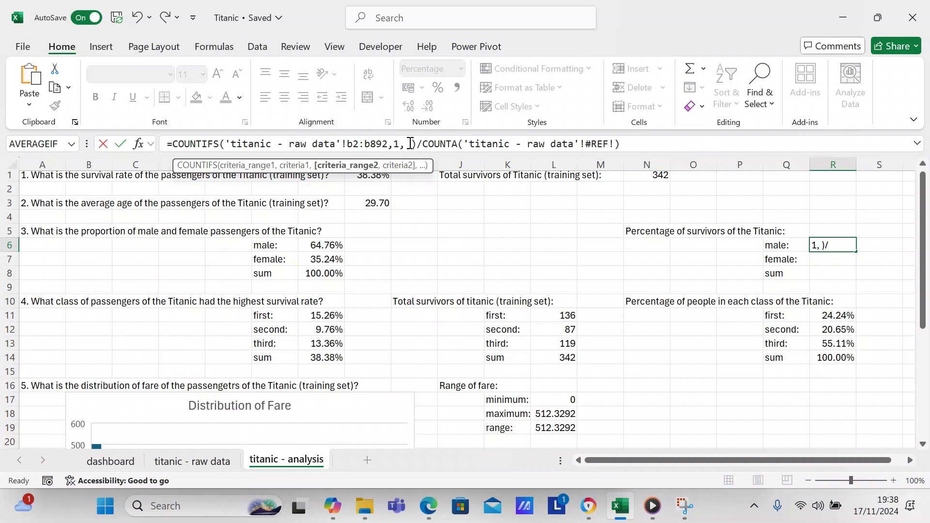
{"action": "key", "text": "ctrl+v"}
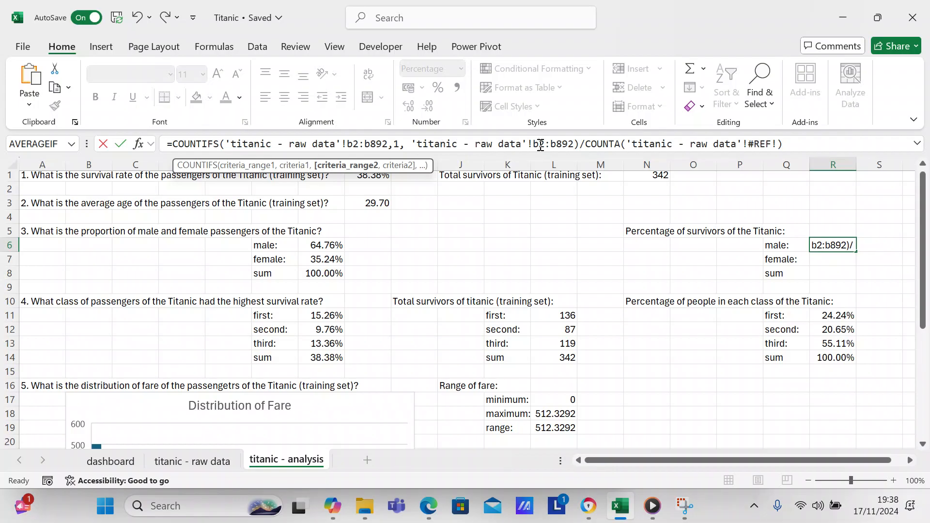
- Change the second COUNTIFS criteria range in R6 to c2:c892
{"action": "left_click_drag", "start_coordinate": [540, 144], "coordinate": [534, 144]}
{"action": "type", "text": "c"}
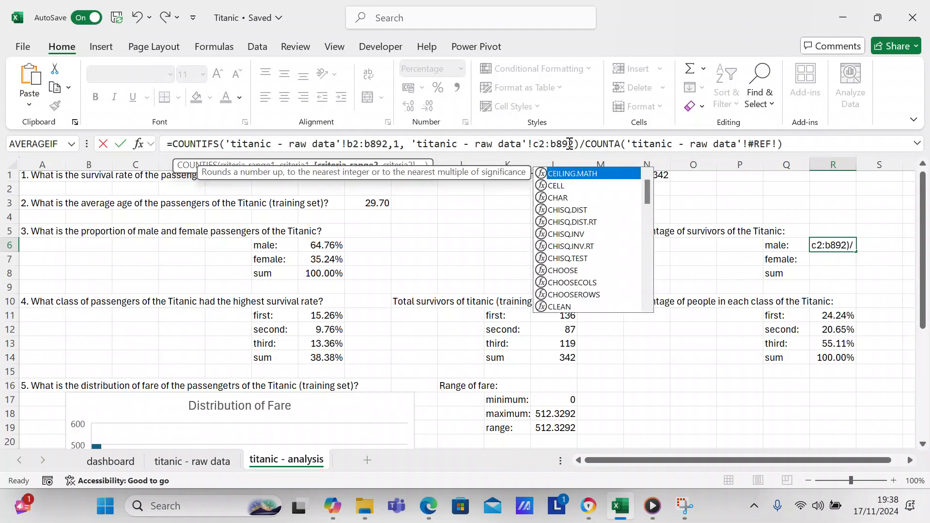
{"action": "left_click", "coordinate": [558, 145]}
{"action": "key", "text": "BackSpace"}
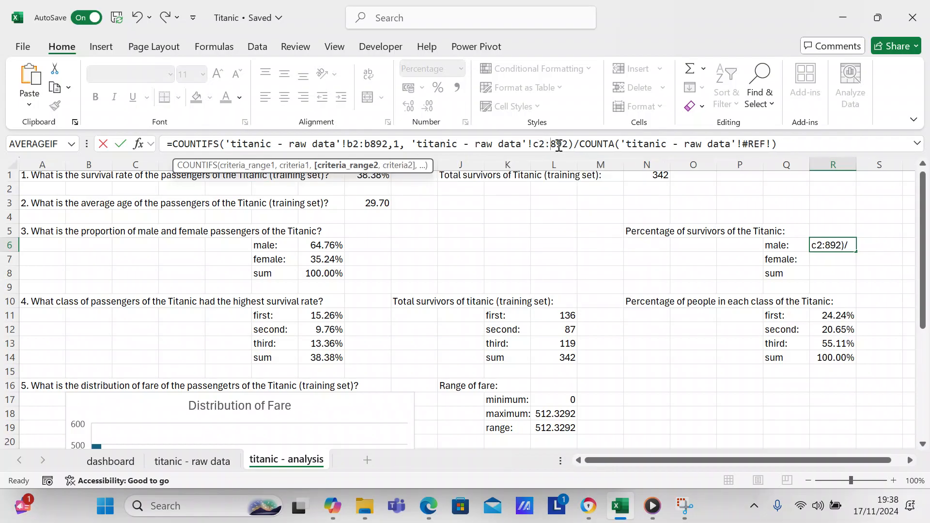
{"action": "type", "text": "c"}
{"action": "left_click", "coordinate": [575, 145]}
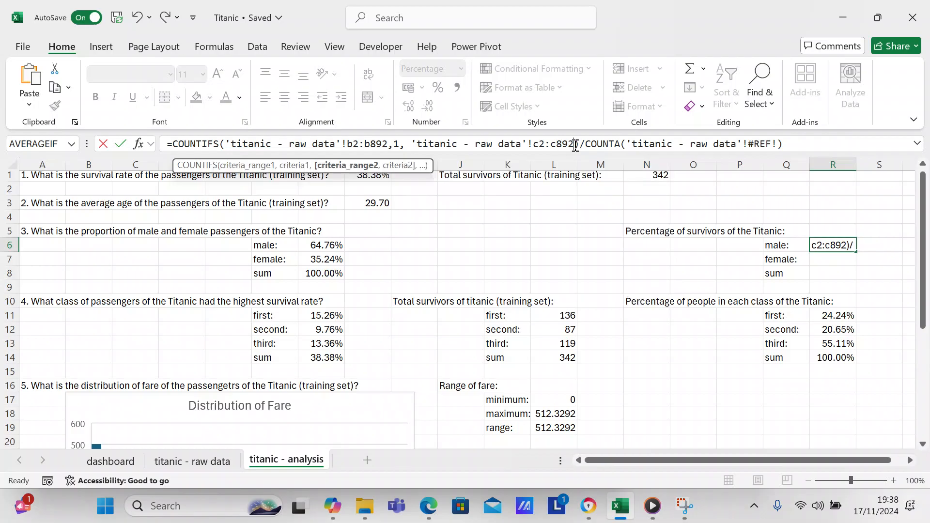
- Add "male" as the criterion for the second COUNTIFS range in R6
{"action": "type", "text": ","}
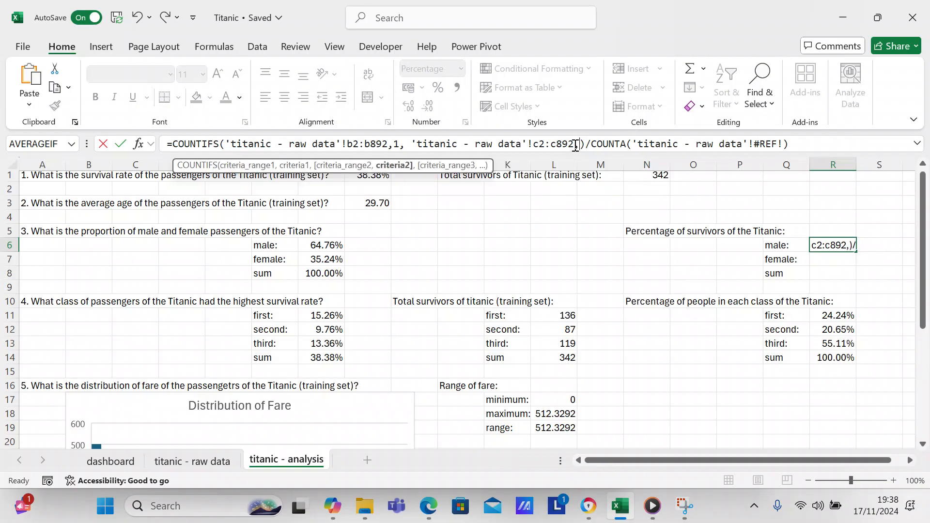
{"action": "type", "text": "\"malw"}
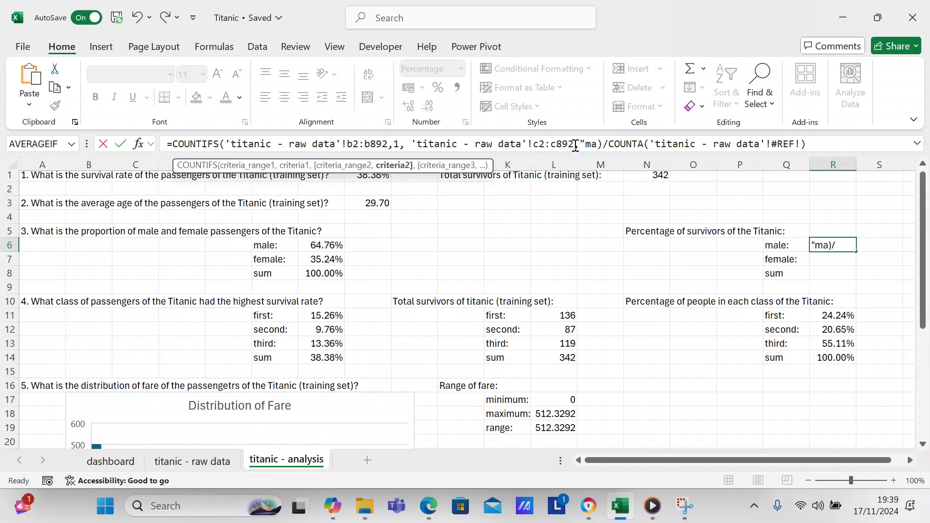
{"action": "key", "text": "BackSpace"}
{"action": "type", "text": "e"}
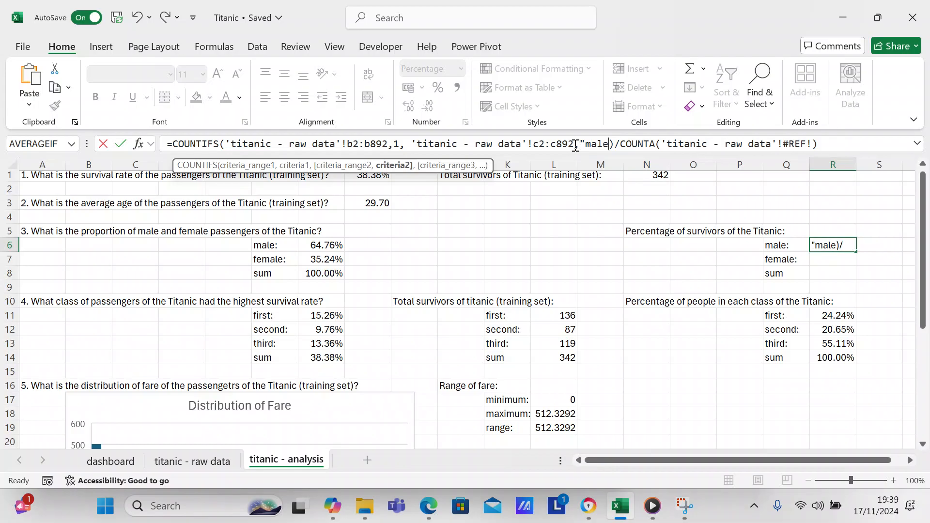
{"action": "type", "text": "\""}
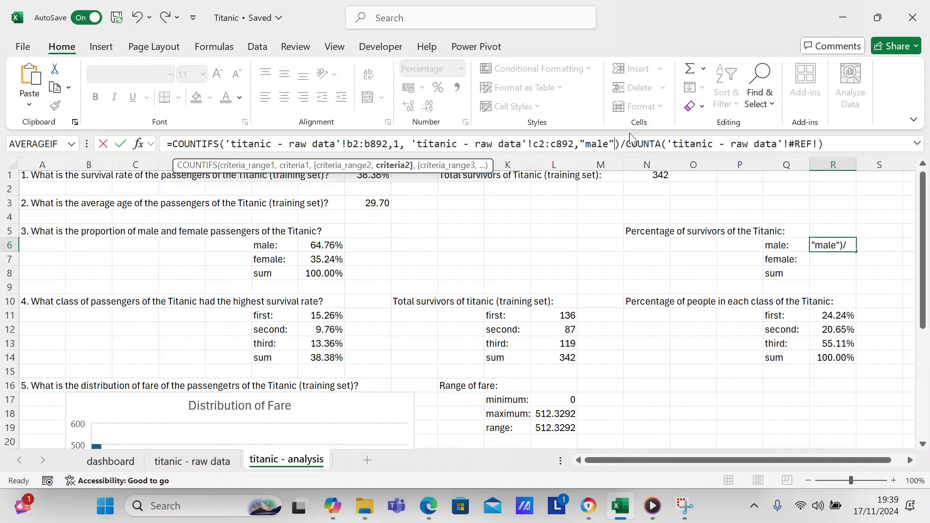
- Replace the broken reference in R6's COUNTA with the raw data sheet's b2:b892 and commit the formula
{"action": "left_click", "coordinate": [818, 144]}
{"action": "key", "text": "BackSpace"}
{"action": "key", "text": "BackSpace"}
{"action": "key", "text": "BackSpace"}
{"action": "key", "text": "BackSpace"}
{"action": "key", "text": "BackSpace"}
{"action": "key", "text": "BackSpace"}
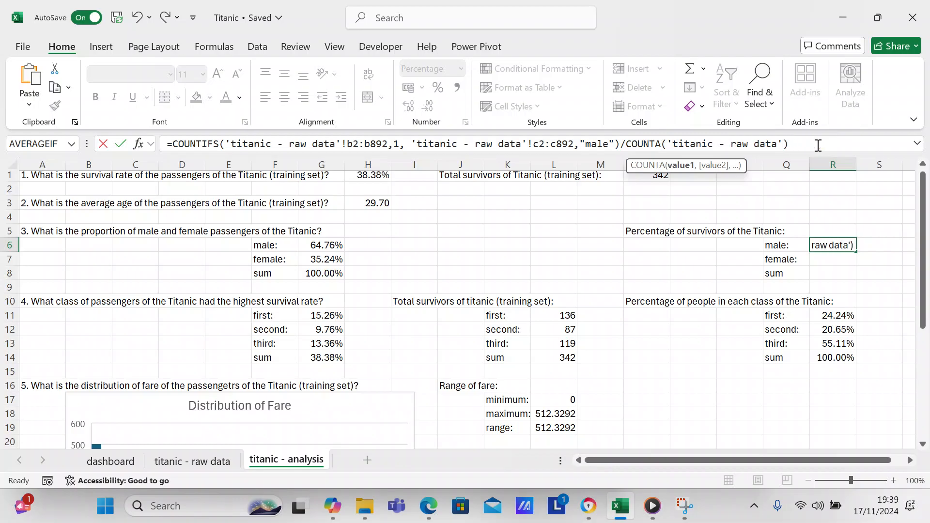
{"action": "type", "text": "!b2:b89"}
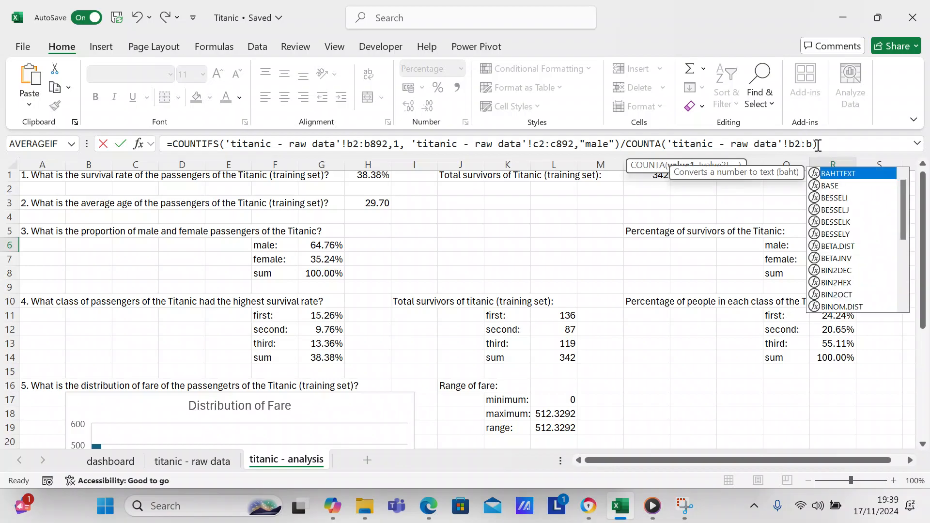
{"action": "type", "text": "2"}
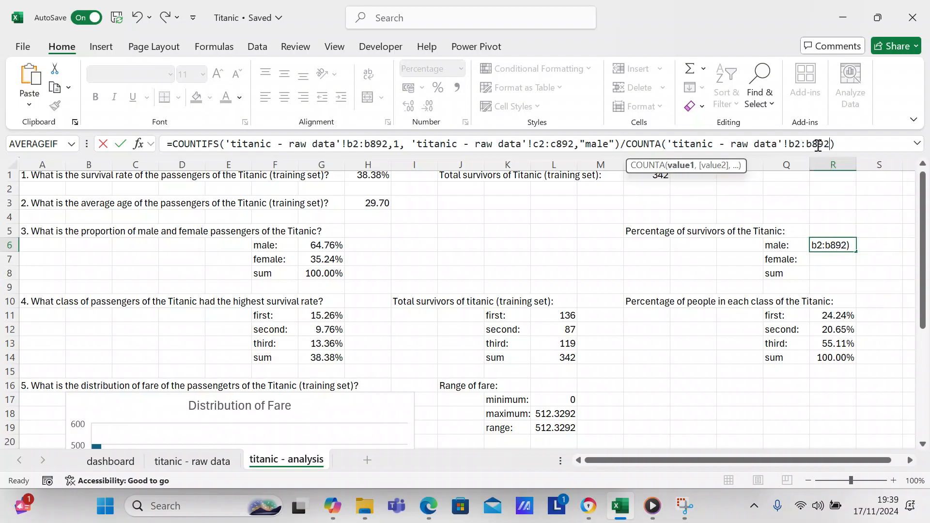
{"action": "left_click", "coordinate": [895, 145]}
{"action": "key", "text": "Return"}
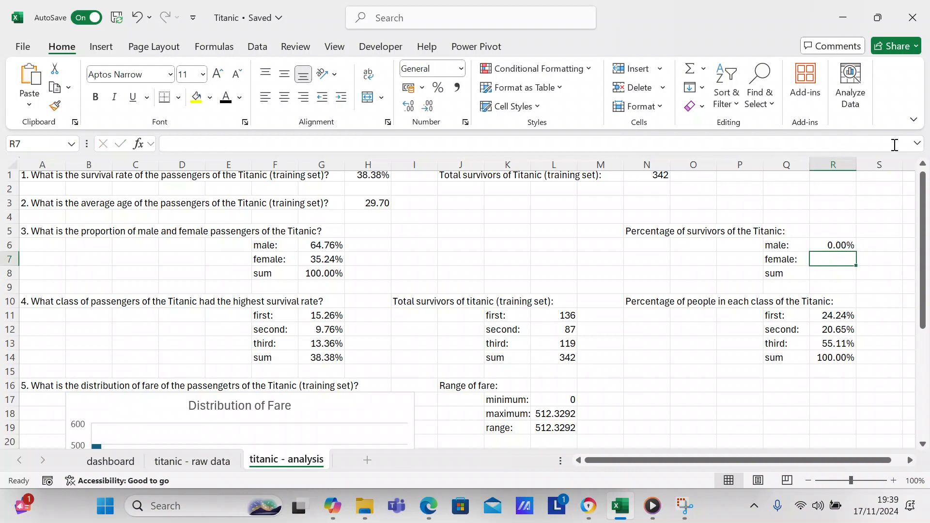
- Check the raw data sheet for the Sex column, and change R6's second COUNTIFS criteria range to e2:e892
{"action": "left_click", "coordinate": [829, 243]}
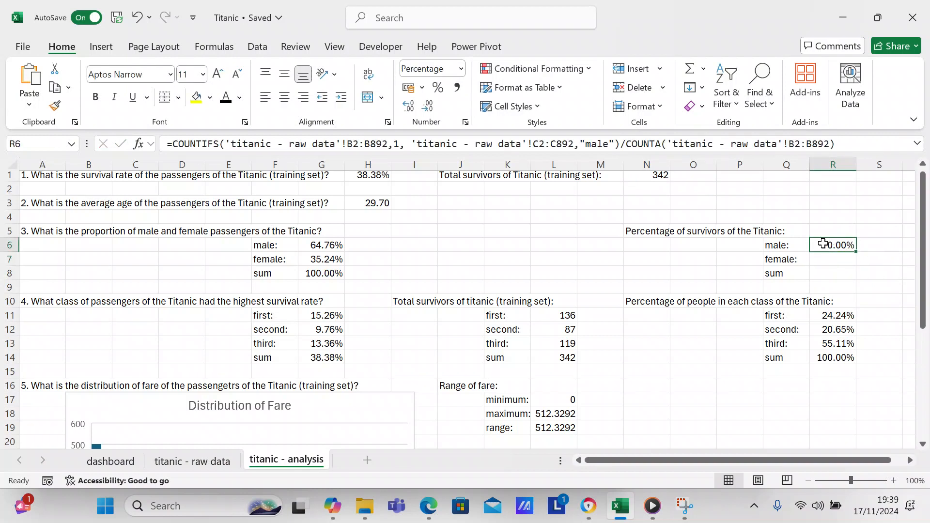
{"action": "left_click", "coordinate": [209, 461]}
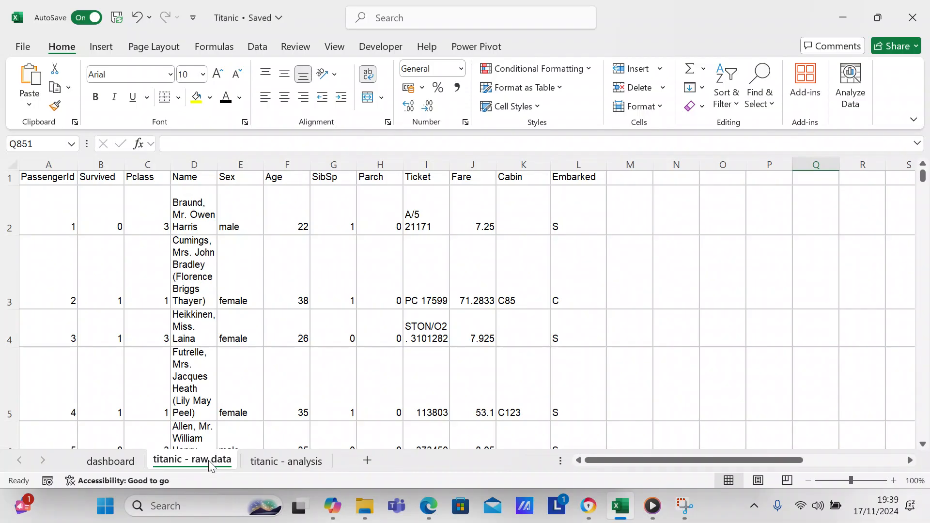
{"action": "left_click", "coordinate": [303, 465]}
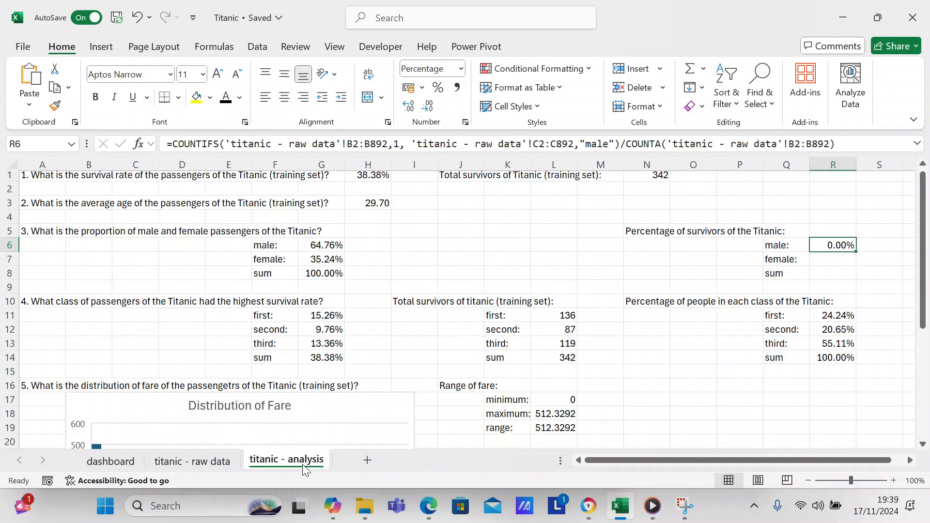
{"action": "left_click", "coordinate": [538, 144]}
{"action": "key", "text": "BackSpace"}
{"action": "type", "text": "e"}
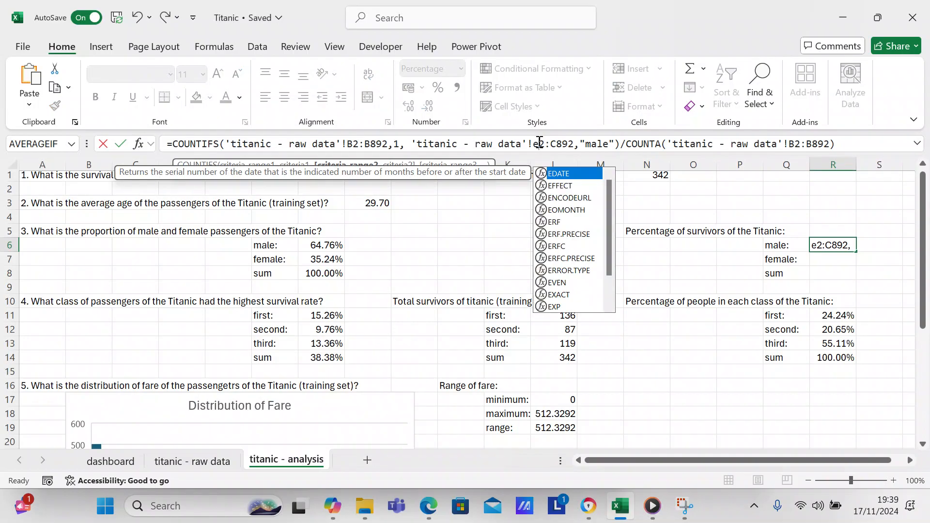
{"action": "left_click", "coordinate": [556, 146]}
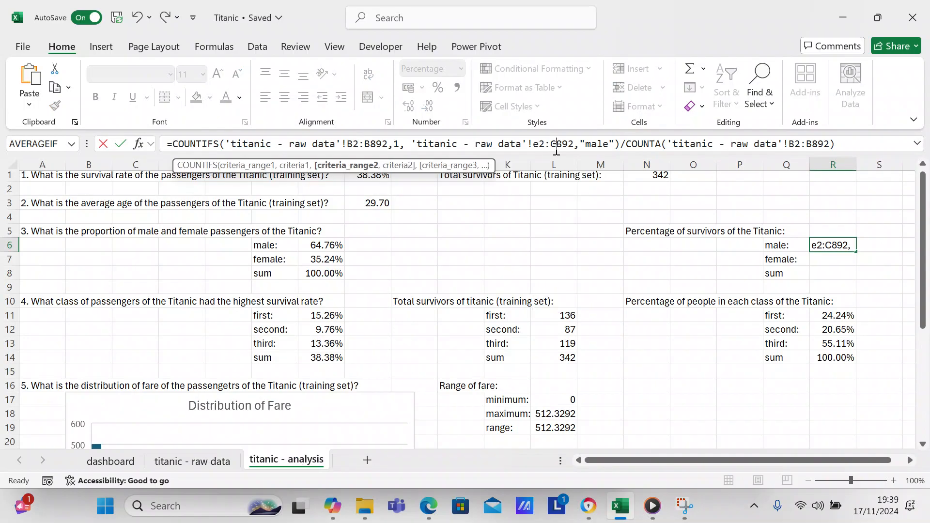
{"action": "key", "text": "BackSpace"}
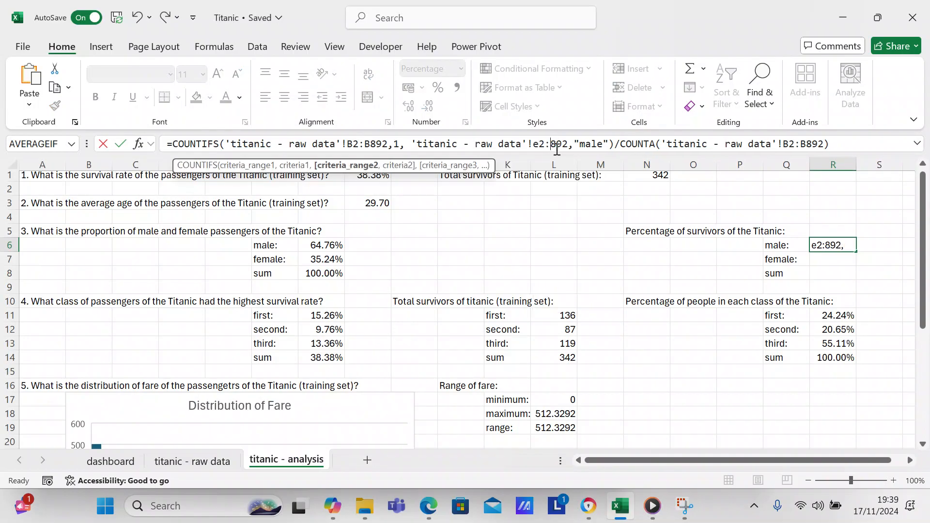
{"action": "type", "text": "e"}
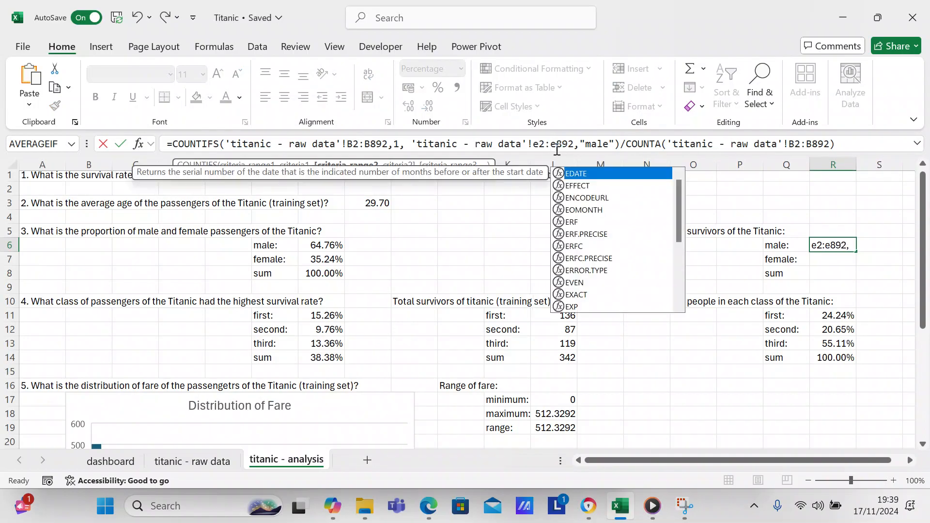
{"action": "left_click", "coordinate": [847, 140]}
{"action": "key", "text": "Return"}
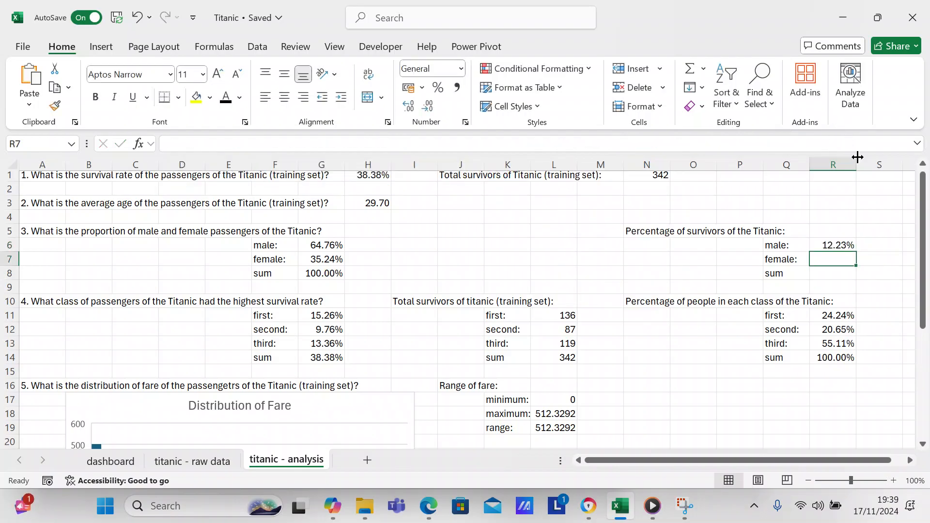
- Copy the male survivor formula from R6 into the female cell R7
{"action": "left_click", "coordinate": [818, 247]}
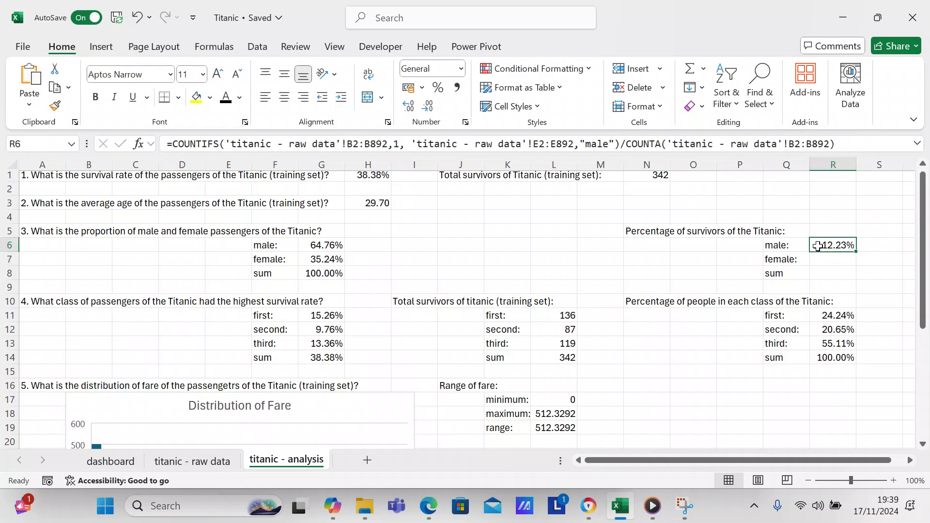
{"action": "key", "text": "ctrl+c"}
{"action": "left_click", "coordinate": [826, 258]}
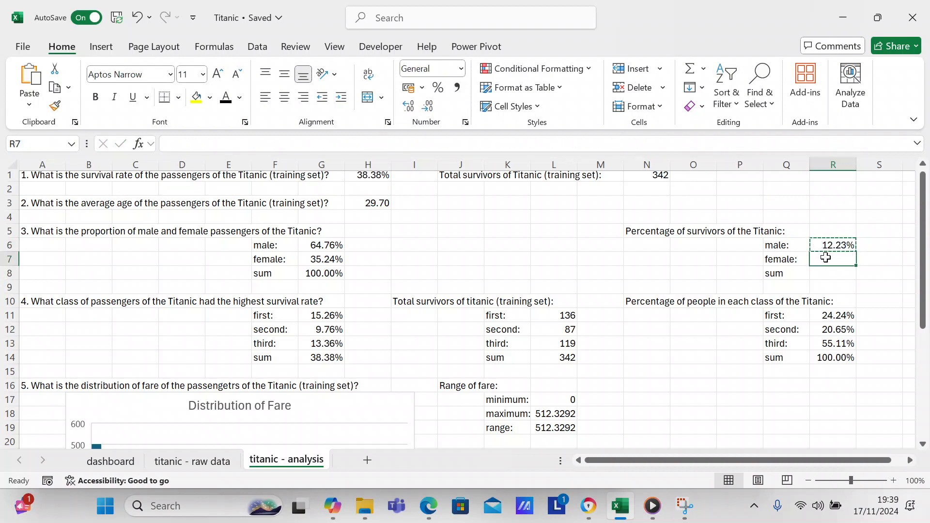
{"action": "key", "text": "ctrl+v"}
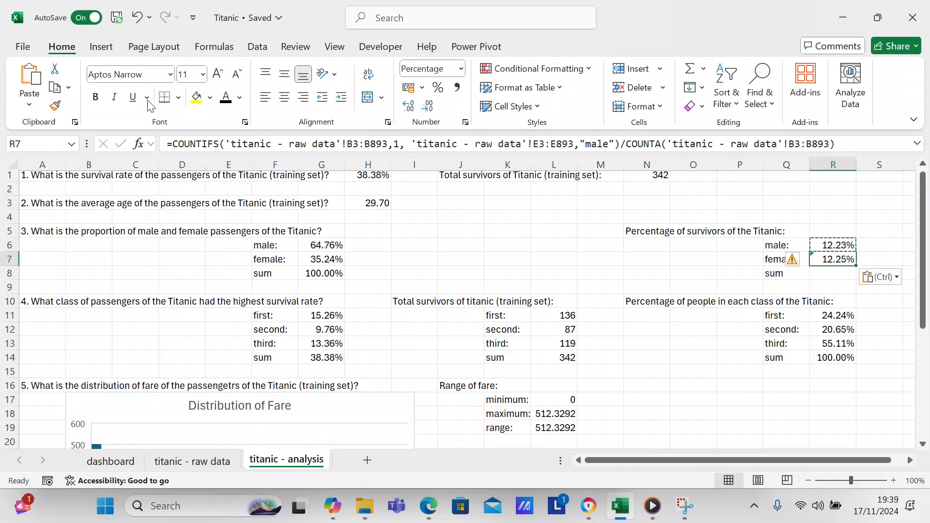
- Correct the first COUNTIFS criteria range in R7 to B2:B892
{"action": "left_click", "coordinate": [359, 145]}
{"action": "key", "text": "BackSpace"}
{"action": "type", "text": "2"}
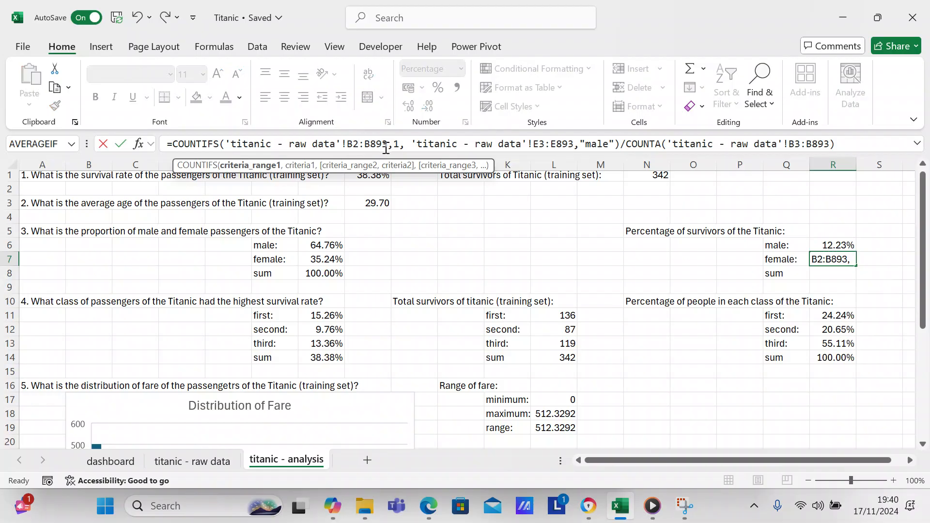
{"action": "key", "text": "BackSpace"}
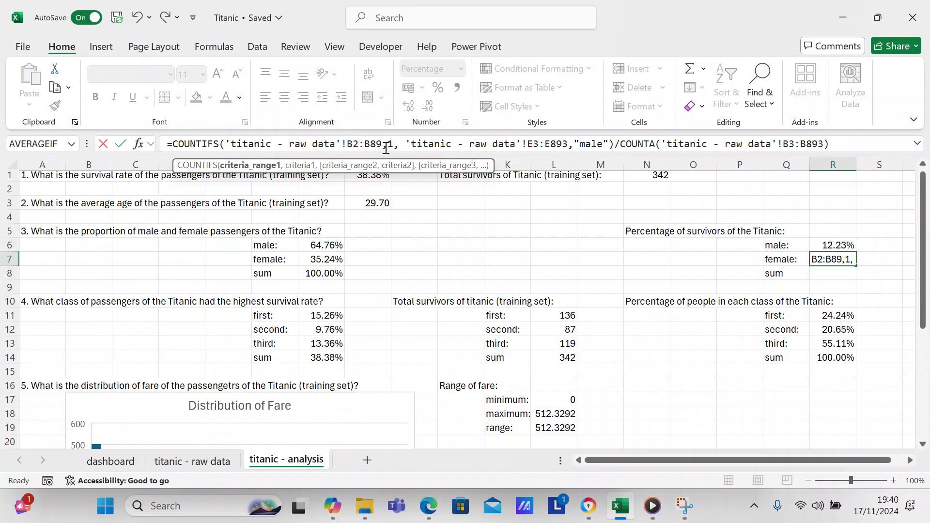
{"action": "type", "text": "2"}
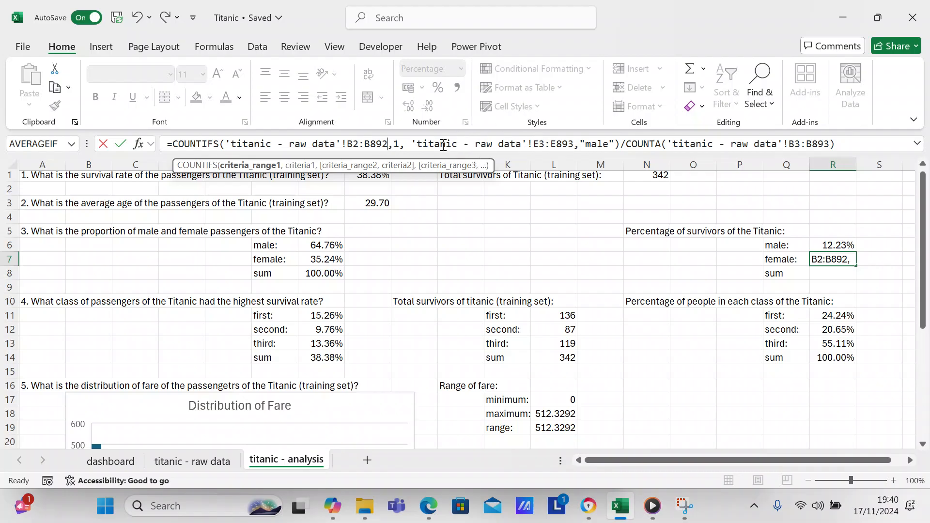
- Set R7's second COUNTIFS criteria range to E2:E892 and its criterion to "female"
{"action": "left_click", "coordinate": [545, 144]}
{"action": "key", "text": "BackSpace"}
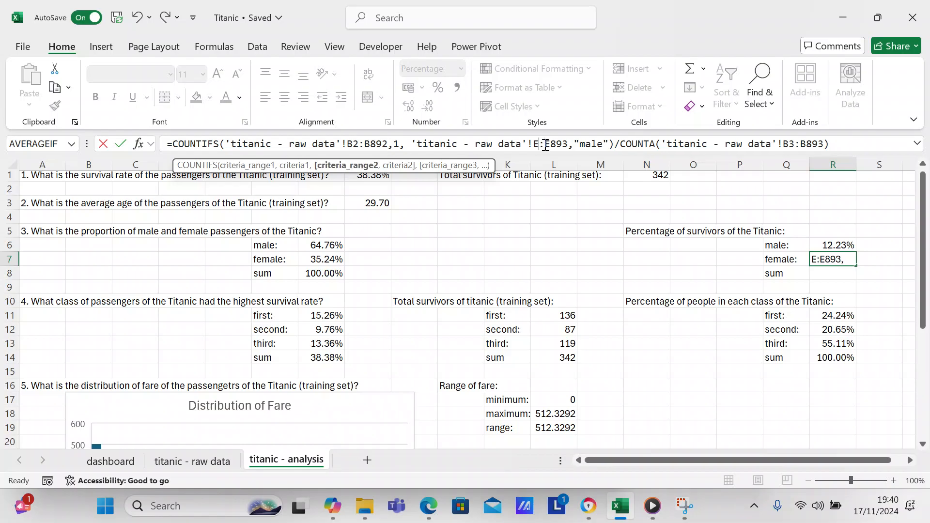
{"action": "type", "text": "2"}
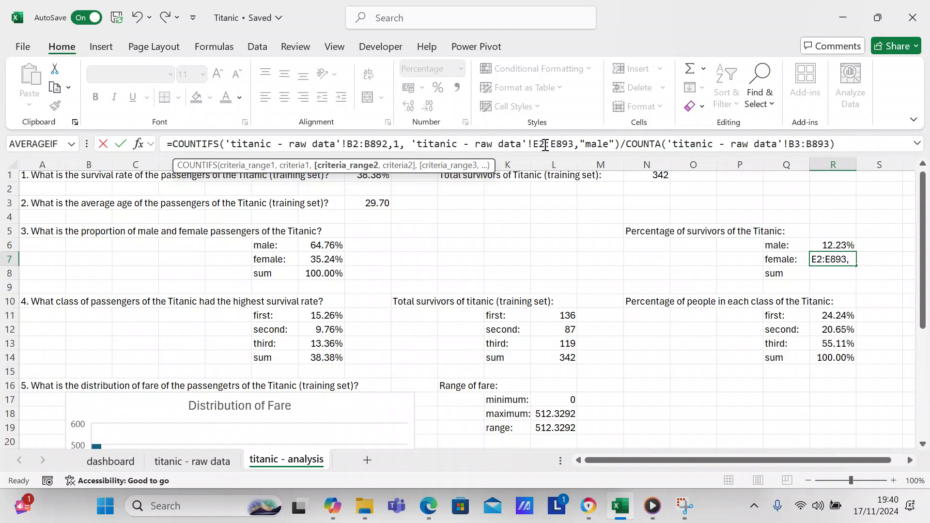
{"action": "left_click", "coordinate": [575, 144]}
{"action": "key", "text": "BackSpace"}
{"action": "type", "text": "2"}
{"action": "left_click", "coordinate": [588, 144]}
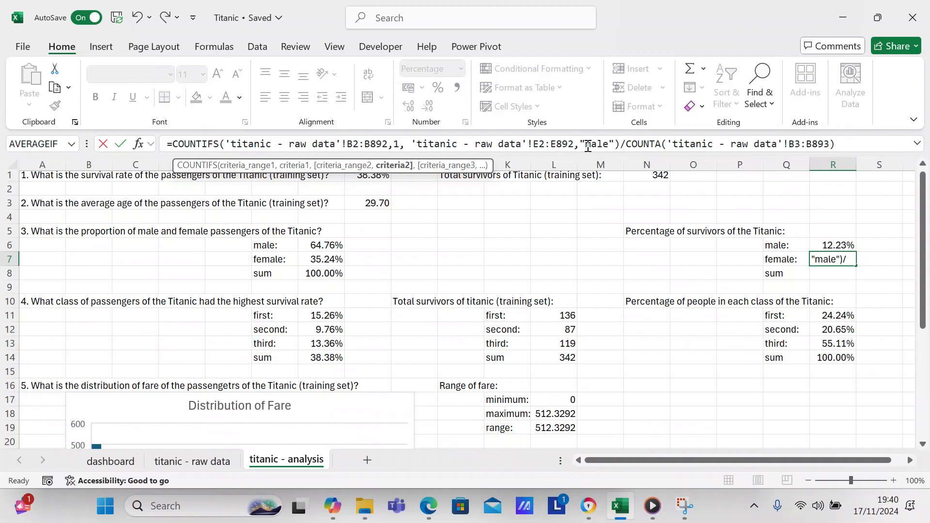
{"action": "type", "text": "fe"}
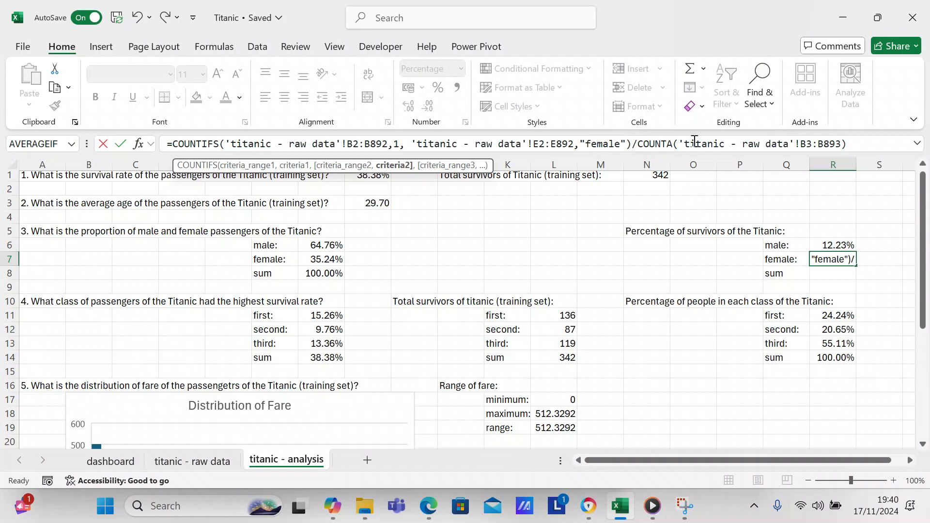
- Correct the COUNTA range in R7 to B2:B892 and commit the formula
{"action": "left_click", "coordinate": [814, 145]}
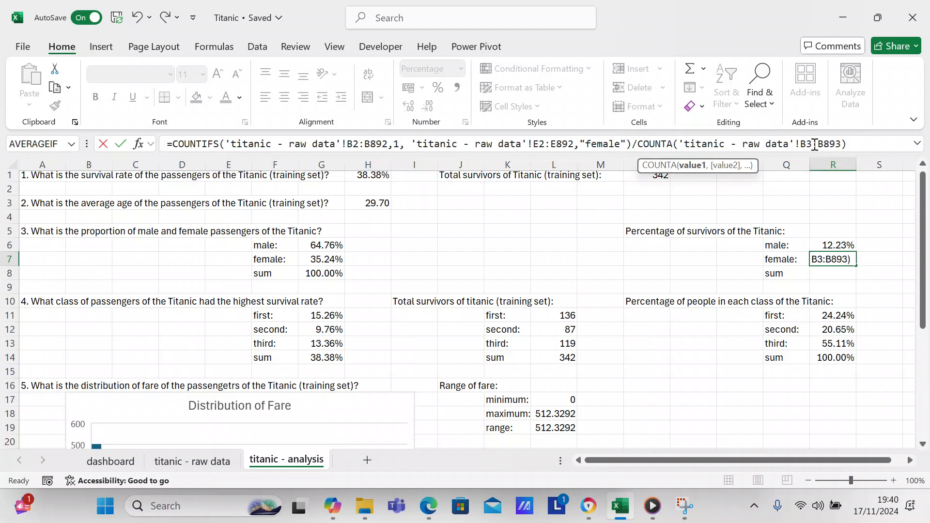
{"action": "key", "text": "BackSpace"}
{"action": "type", "text": "2"}
{"action": "left_click", "coordinate": [843, 145]}
{"action": "key", "text": "BackSpace"}
{"action": "type", "text": "2"}
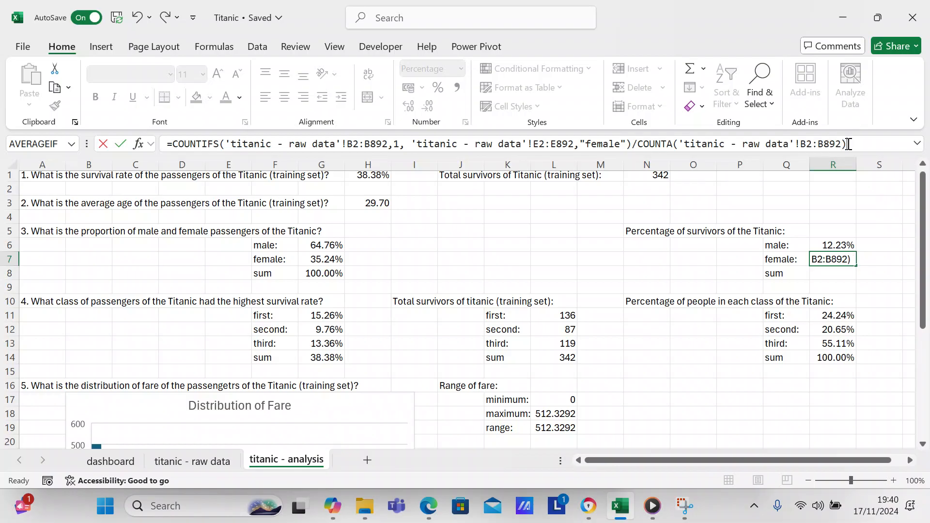
{"action": "key", "text": "Return"}
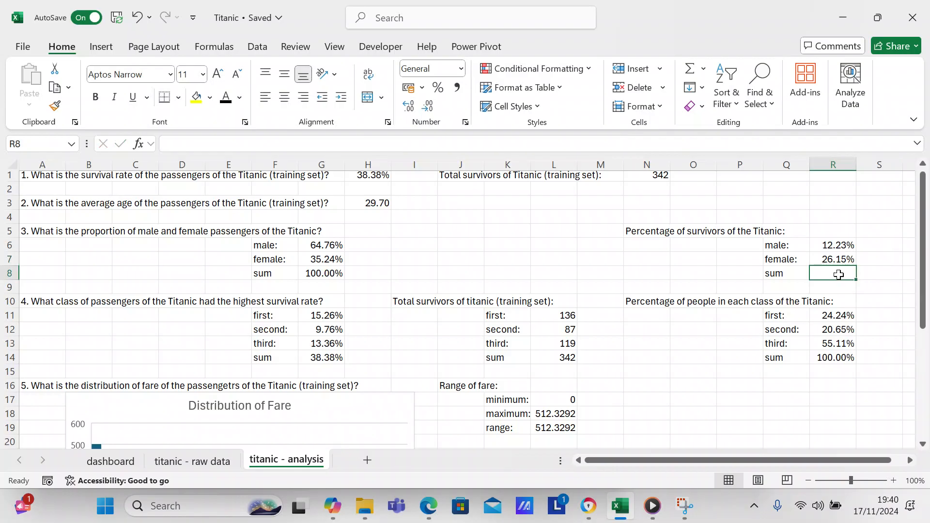
- Total the male and female survivor percentages in R8 with a SUM of R6:R7, and save the workbook
{"action": "type", "text": "="}
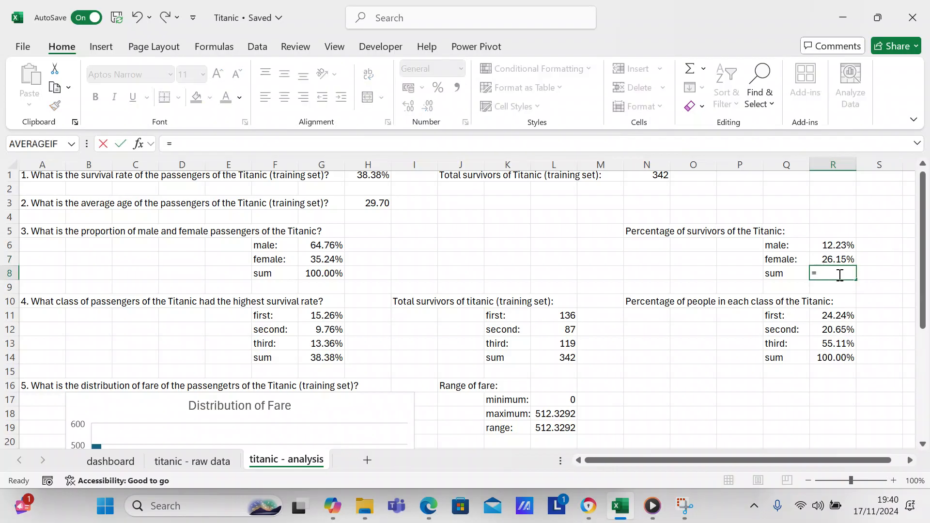
{"action": "type", "text": "sum("}
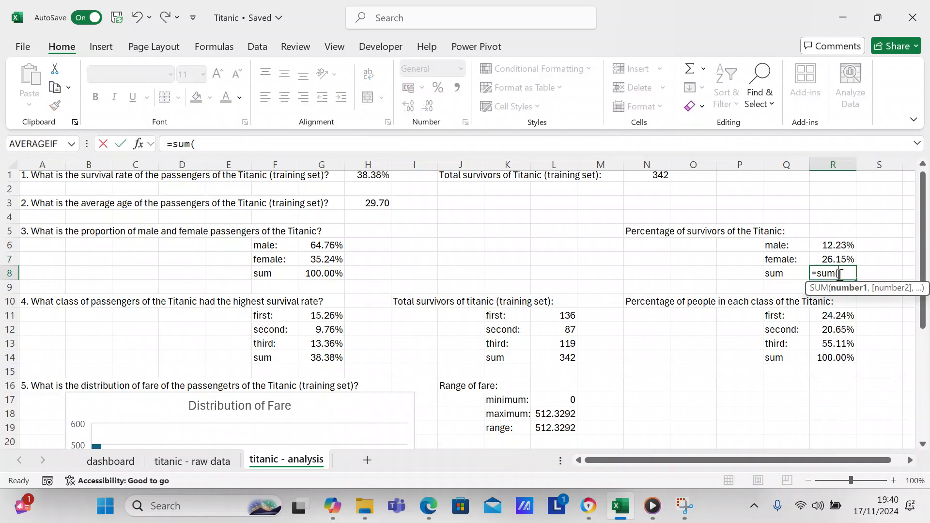
{"action": "left_click", "coordinate": [830, 245]}
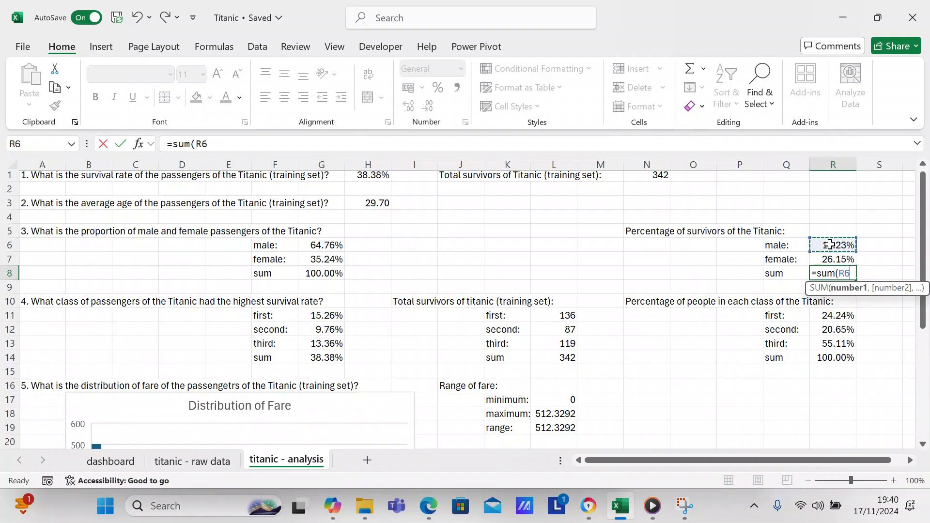
{"action": "key", "text": "shift+Down"}
{"action": "key", "text": "Return"}
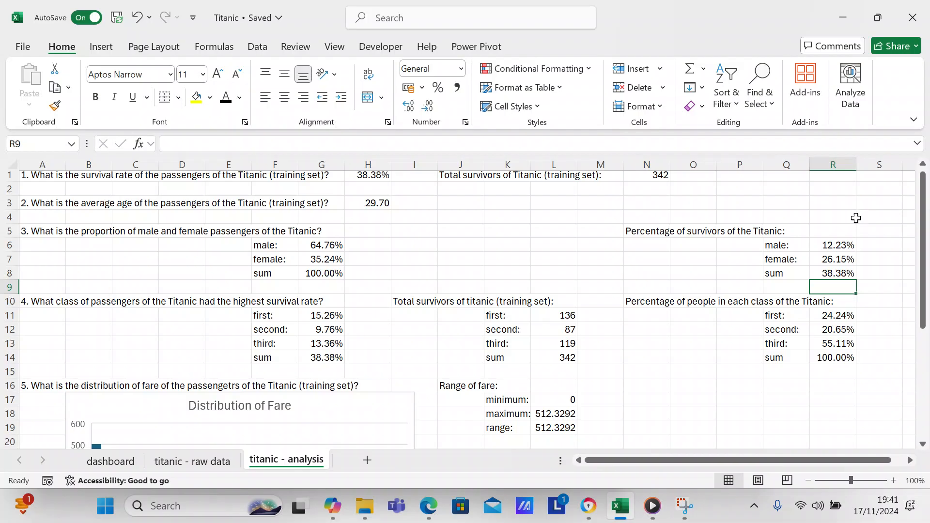
{"action": "key", "text": "ctrl+s"}
{"action": "left_click", "coordinate": [407, 231]}
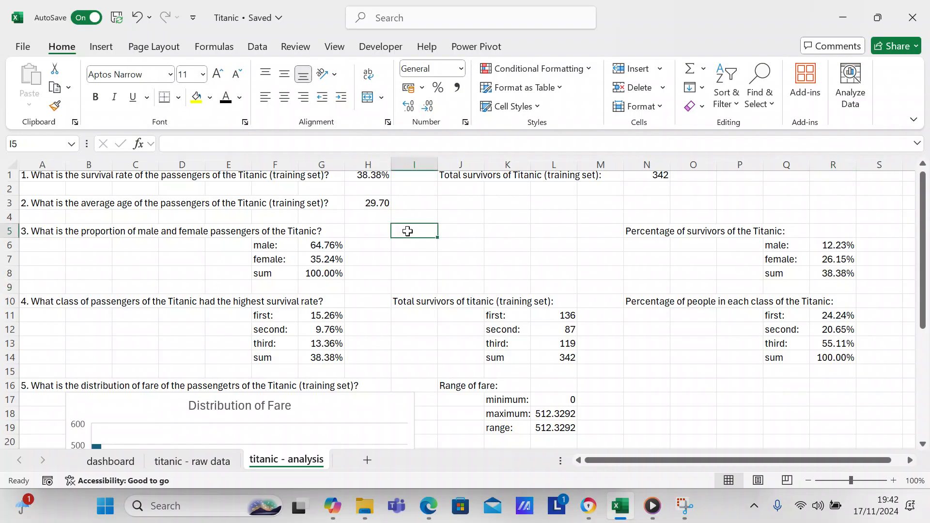
{"action": "type", "text": "C"}
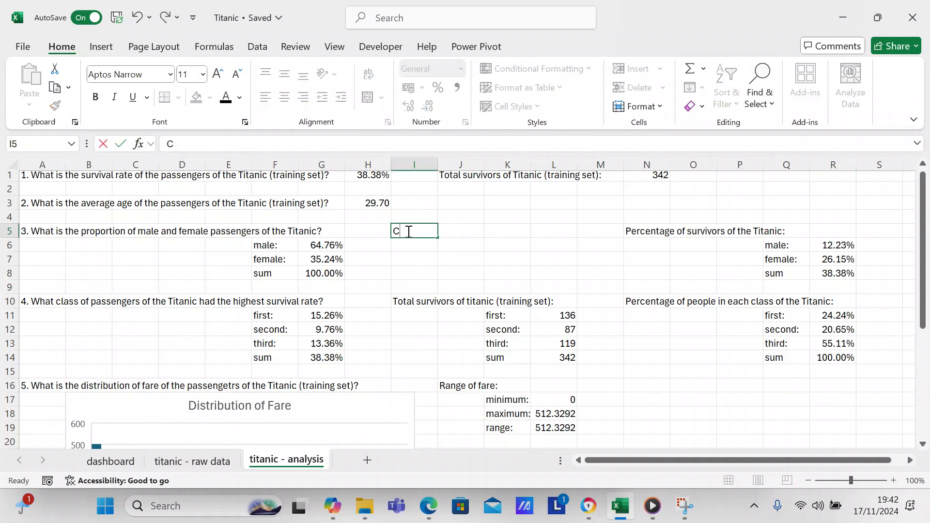
{"action": "key", "text": "BackSpace"}
{"action": "type", "text": "Adult chi"}
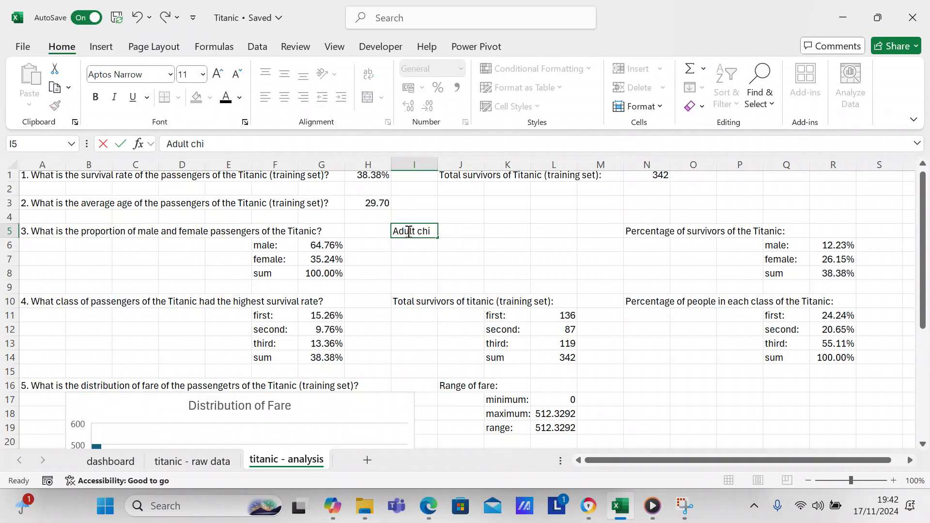
{"action": "type", "text": "ld sur"}
{"action": "key", "text": "BackSpace"}
{"action": "key", "text": "BackSpace"}
{"action": "key", "text": "BackSpace"}
{"action": "key", "text": "BackSpace"}
{"action": "key", "text": "BackSpace"}
{"action": "key", "text": "BackSpace"}
{"action": "key", "text": "BackSpace"}
{"action": "key", "text": "BackSpace"}
{"action": "key", "text": "BackSpace"}
{"action": "key", "text": "BackSpace"}
{"action": "key", "text": "BackSpace"}
{"action": "key", "text": "BackSpace"}
{"action": "key", "text": "BackSpace"}
{"action": "key", "text": "BackSpace"}
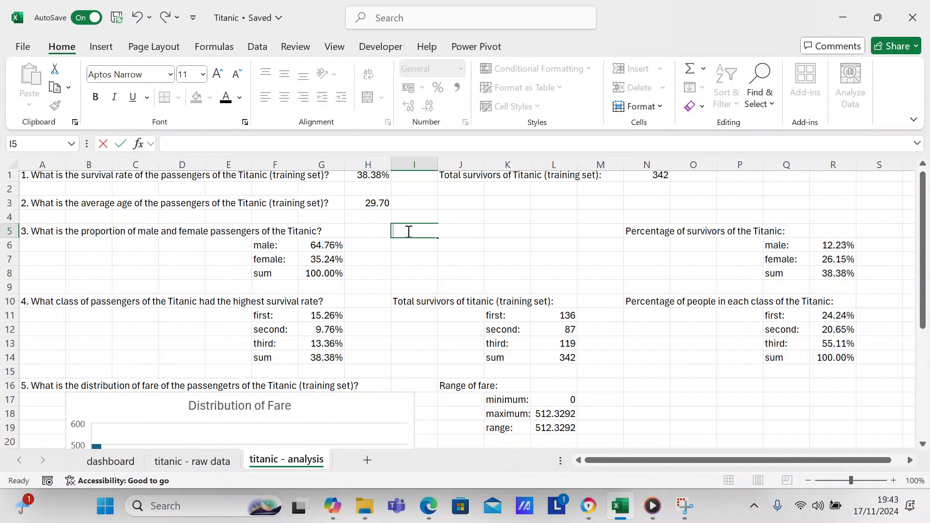
{"action": "left_click", "coordinate": [416, 246]}
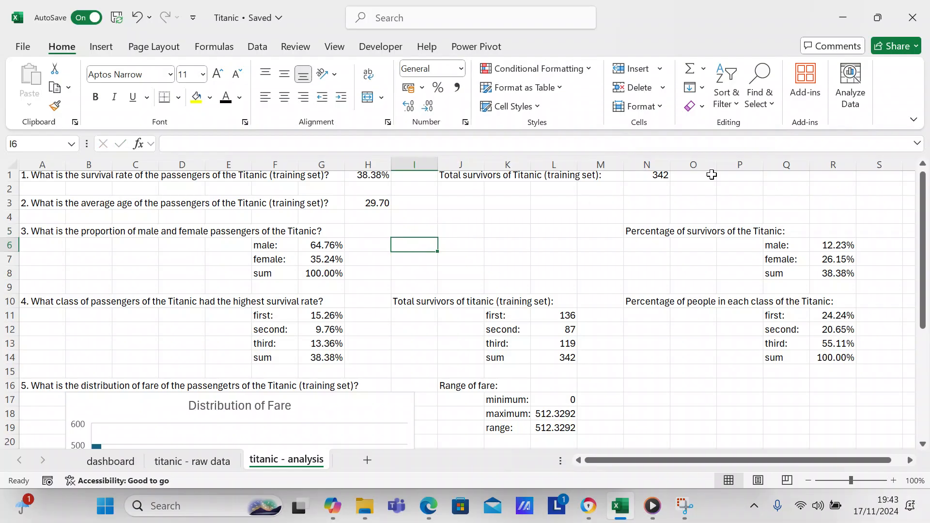
{"action": "left_click_drag", "start_coordinate": [922, 223], "coordinate": [923, 196]}
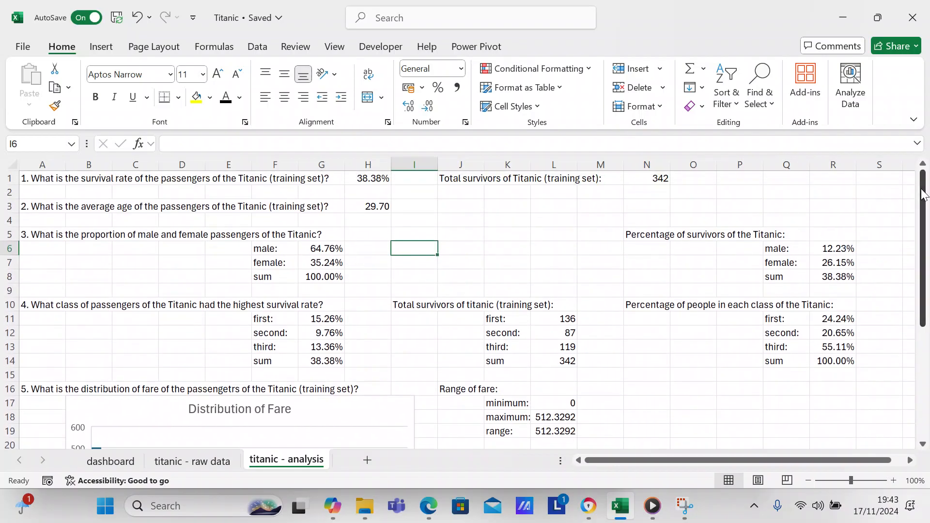